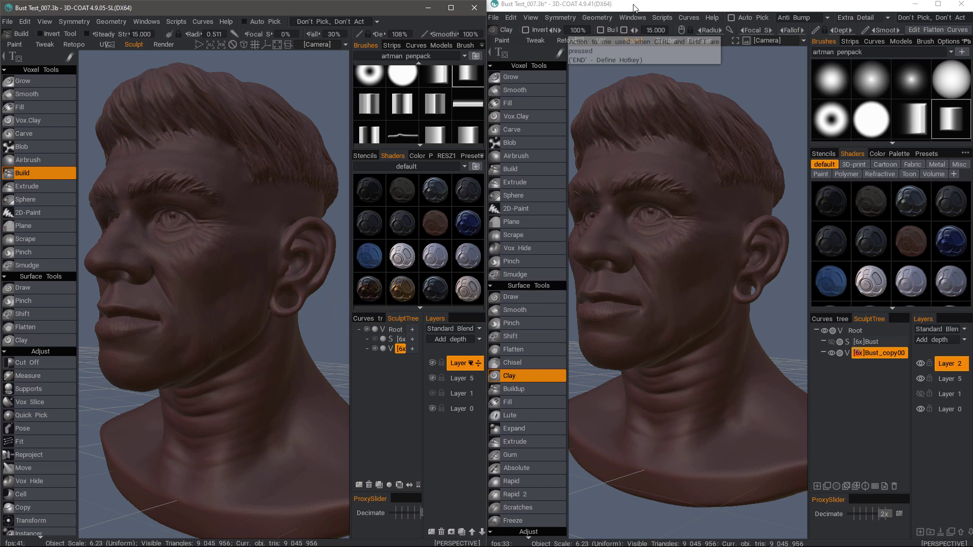
pyautogui.click(634, 8)
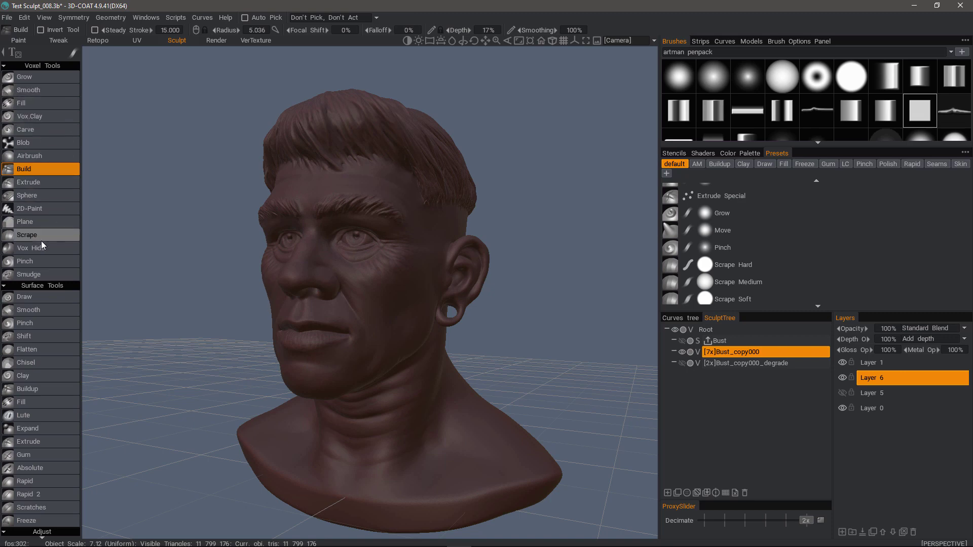
# Activate the surface Smooth tool and set its brush radius to 4.465 and smoothing to 67% over the cheek
pyautogui.click(56, 310)
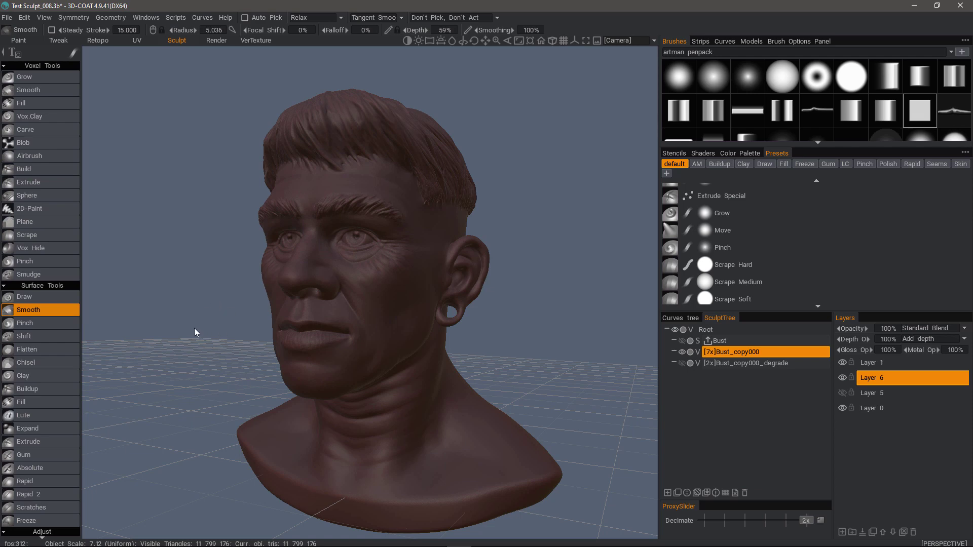
pyautogui.keyDown('alt'); pyautogui.moveTo(281, 327); pyautogui.dragTo(347, 304); pyautogui.keyUp('alt')
pyautogui.keyDown('alt'); pyautogui.moveTo(383, 265); pyautogui.dragTo(337, 246); pyautogui.keyUp('alt')
pyautogui.moveTo(355, 335)
pyautogui.keyDown('alt'); pyautogui.mouseDown(button='right')
pyautogui.moveTo(368, 290)
pyautogui.moveTo(344, 290)
pyautogui.mouseUp(button='right'); pyautogui.keyUp('alt')
pyautogui.keyDown('alt'); pyautogui.moveTo(368, 289); pyautogui.dragTo(354, 289); pyautogui.keyUp('alt')
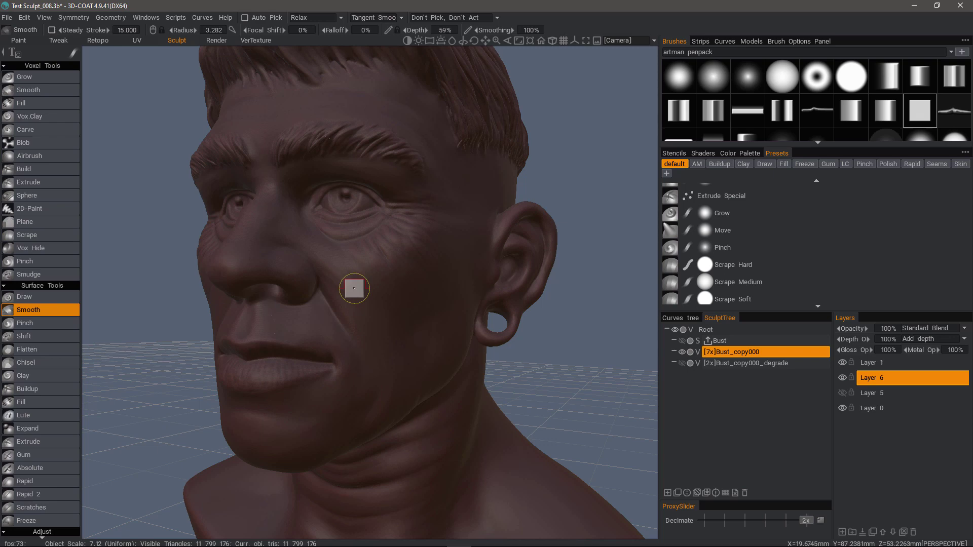
pyautogui.keyDown('alt'); pyautogui.moveTo(330, 257); pyautogui.dragTo(307, 404); pyautogui.keyUp('alt')
pyautogui.scroll(2, 301, 399)
pyautogui.scroll(5, 358, 270)
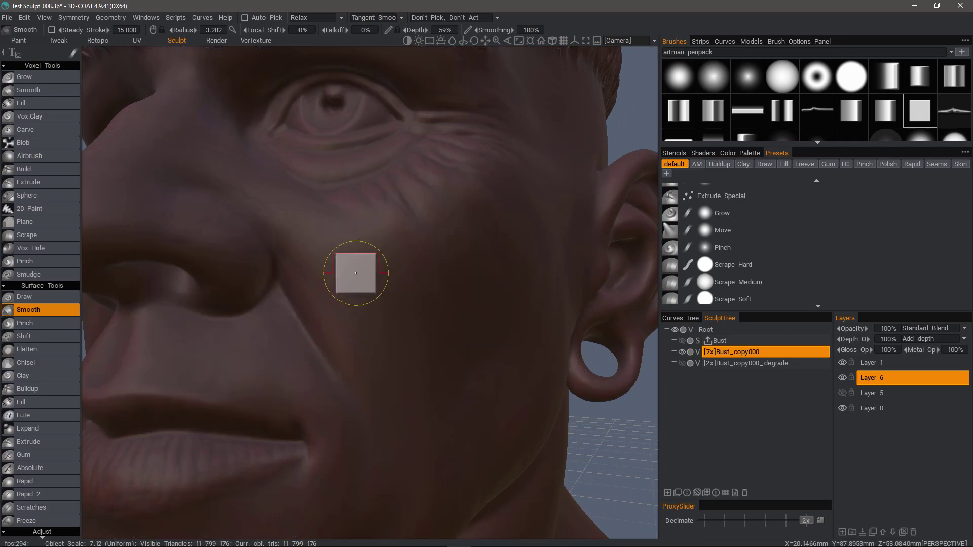
pyautogui.scroll(-7, 356, 273)
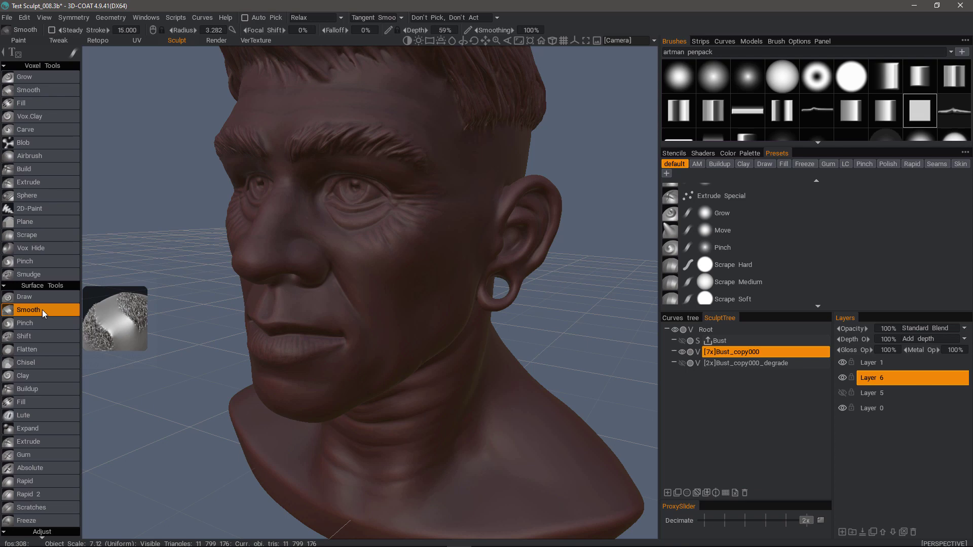
pyautogui.scroll(5, 373, 256)
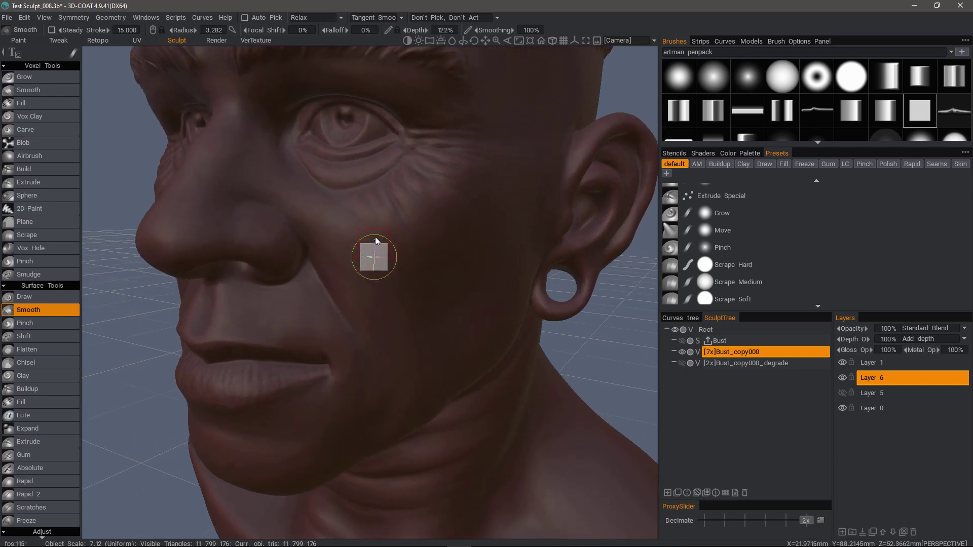
pyautogui.moveTo(376, 246); pyautogui.dragTo(373, 256, button='right')
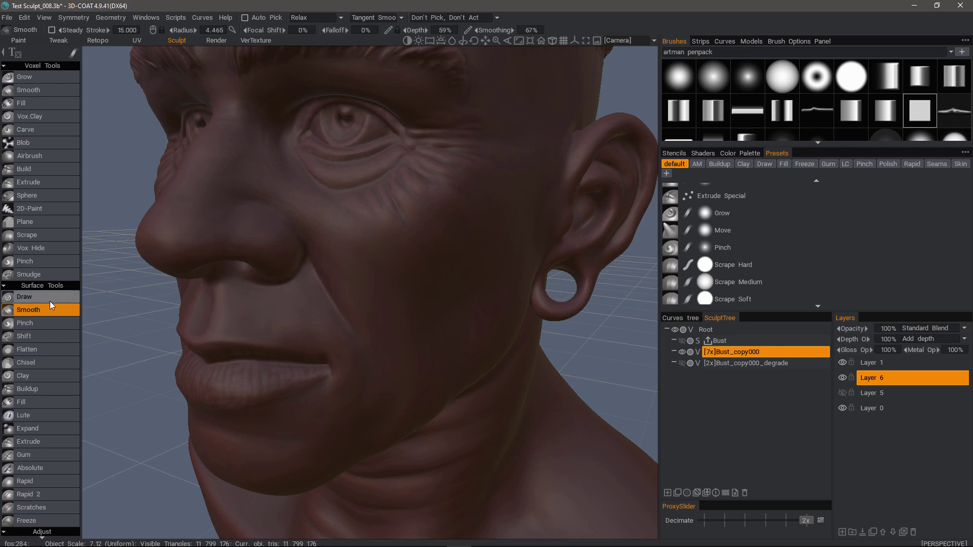
# Switch to the surface Draw tool and set its depth to 30% and smoothing to 100%
pyautogui.click(51, 297)
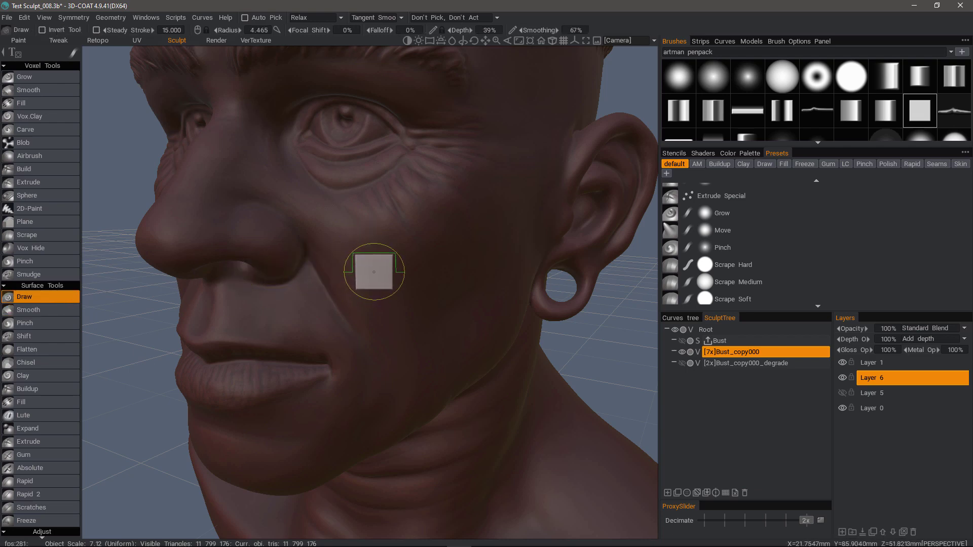
pyautogui.moveTo(373, 274)
pyautogui.keyDown('shift'); pyautogui.mouseDown(button='right')
pyautogui.moveTo(372, 264)
pyautogui.moveTo(369, 288)
pyautogui.moveTo(367, 279)
pyautogui.mouseUp(button='right'); pyautogui.keyUp('shift')
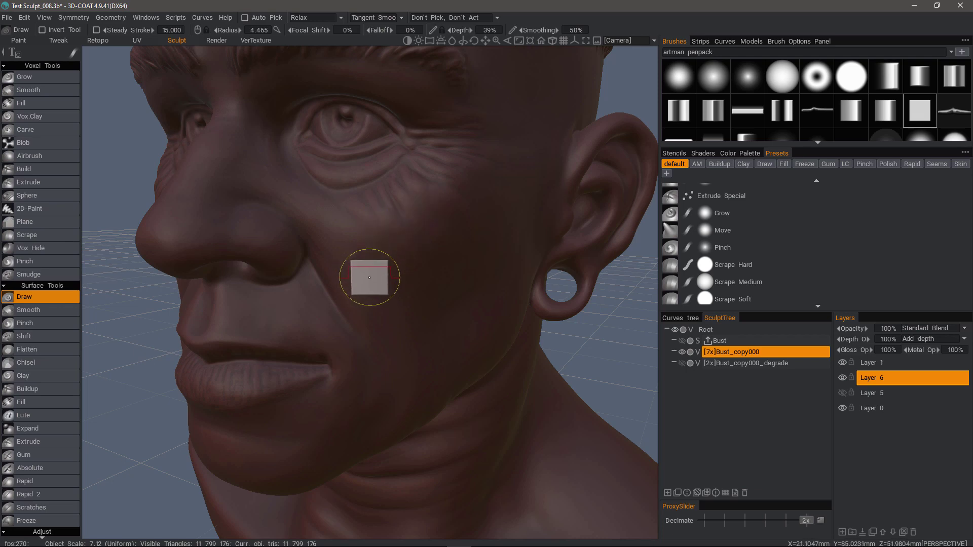
pyautogui.moveTo(365, 263); pyautogui.dragTo(363, 246, button='right')
pyautogui.keyDown('alt'); pyautogui.moveTo(363, 246); pyautogui.dragTo(315, 40); pyautogui.keyUp('alt')
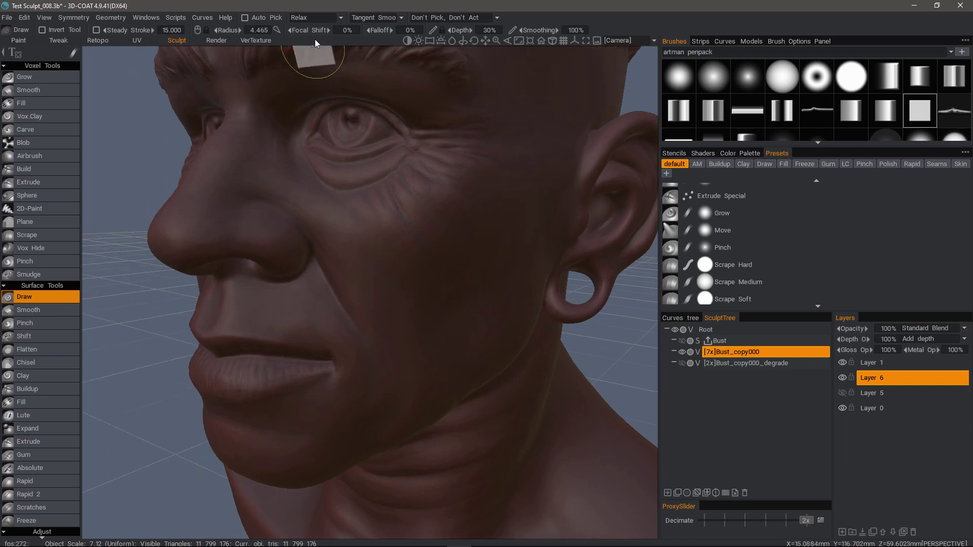
# Examine the modes available for the two smoothing actions of the Draw tool, leaving Relax and Tangent Smoothing selected
pyautogui.click(323, 16)
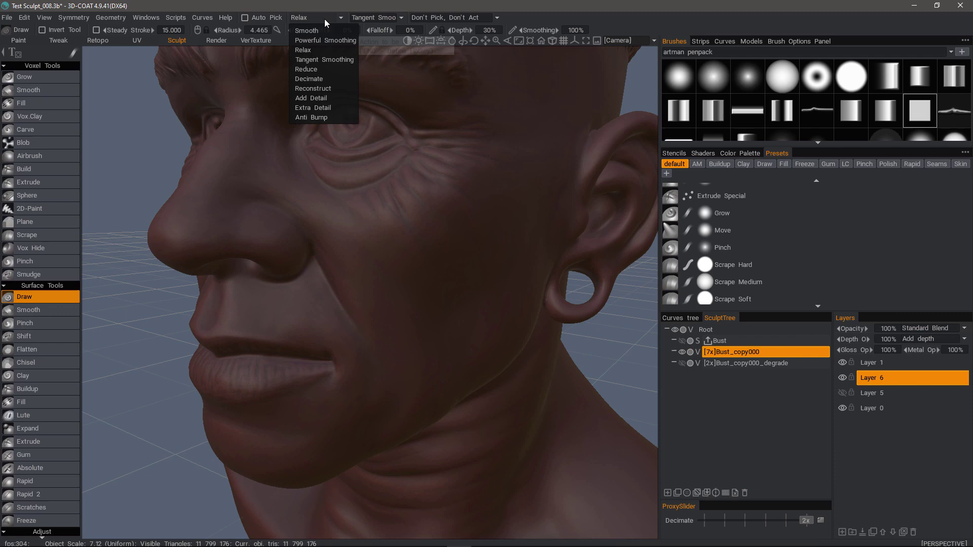
pyautogui.click(332, 71)
pyautogui.click(385, 18)
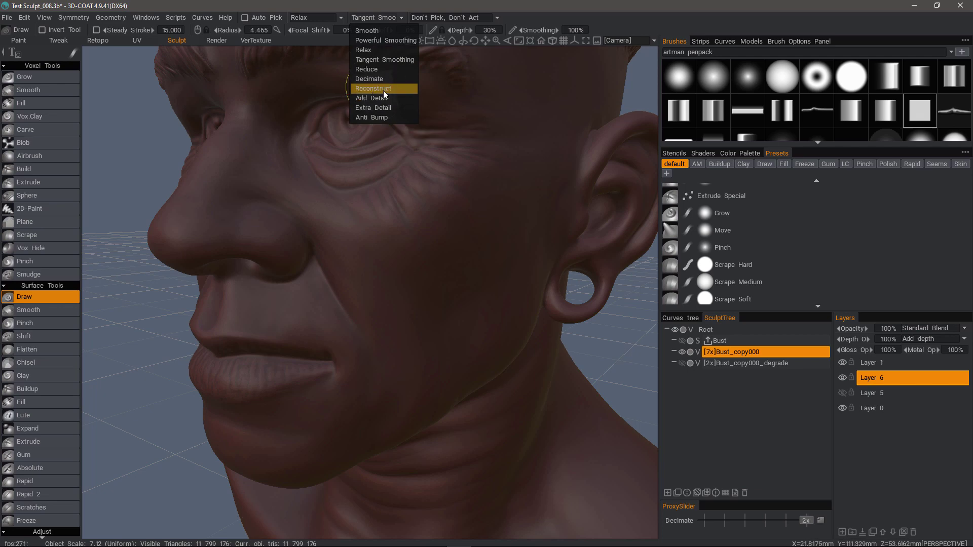
pyautogui.click(311, 18)
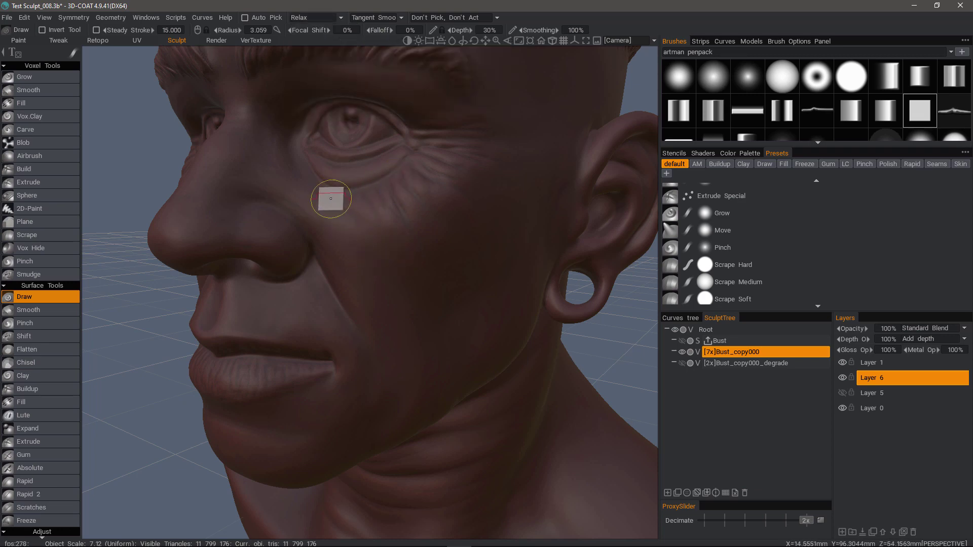
pyautogui.click(315, 19)
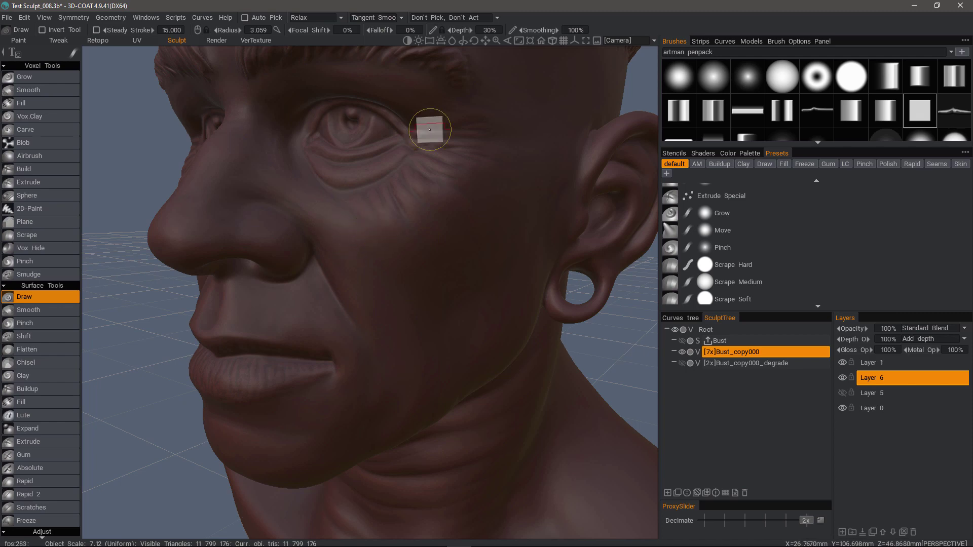
# Hide the Bust_copy000 sculpt object and show Bust_copy000_degrade instead
pyautogui.scroll(1, 428, 265)
pyautogui.scroll(1, 293, 188)
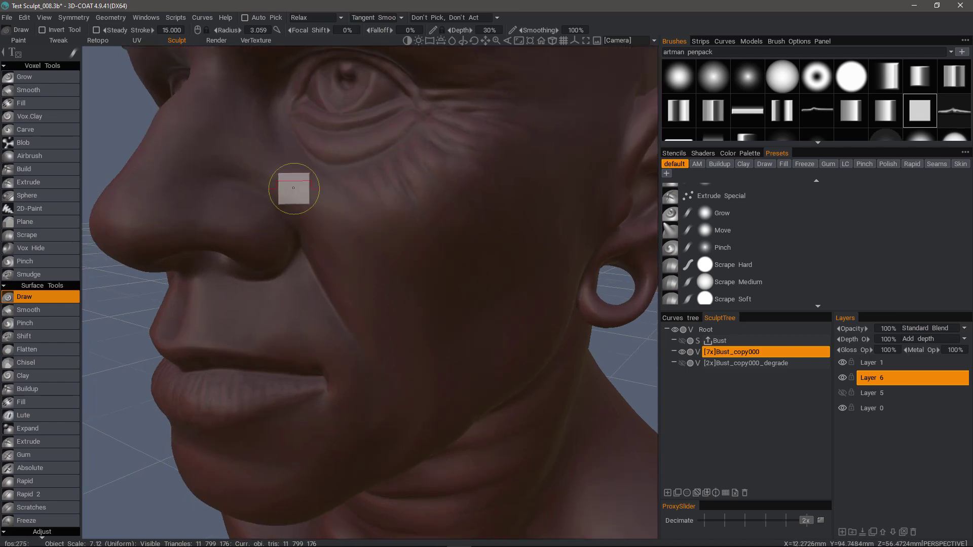
pyautogui.keyDown('alt'); pyautogui.moveTo(294, 188); pyautogui.dragTo(322, 222, button='right'); pyautogui.keyUp('alt')
pyautogui.keyDown('alt'); pyautogui.moveTo(385, 268); pyautogui.dragTo(357, 230); pyautogui.keyUp('alt')
pyautogui.moveTo(354, 247); pyautogui.dragTo(339, 230, button='middle')
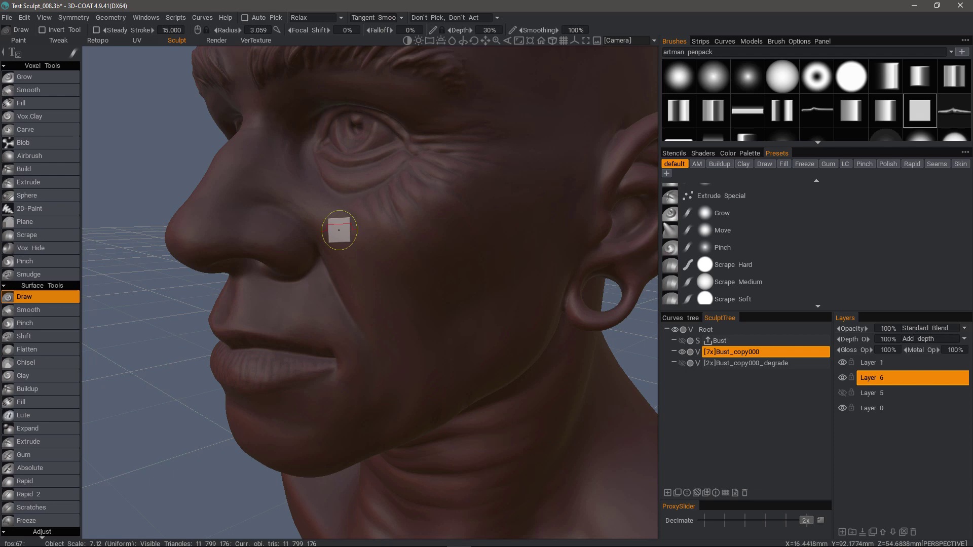
pyautogui.click(682, 352)
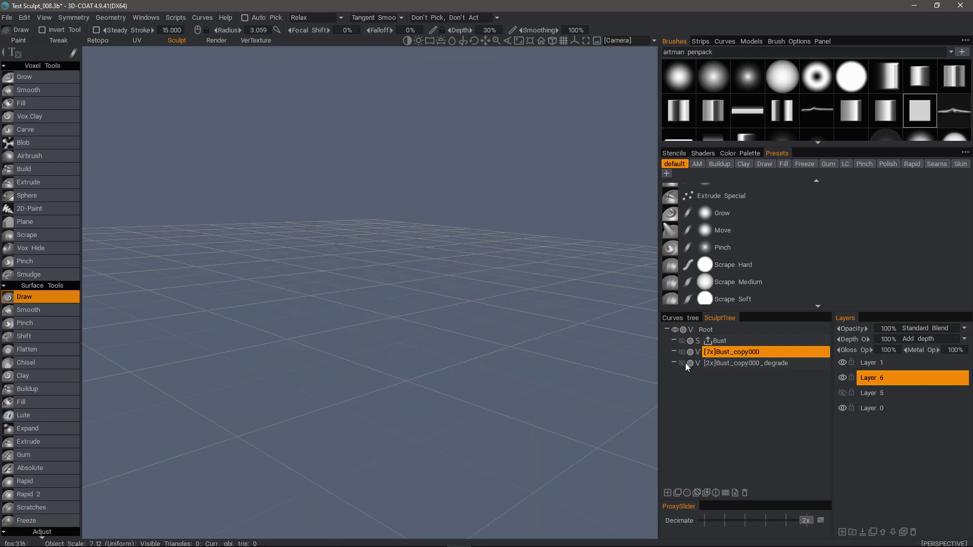
pyautogui.click(687, 364)
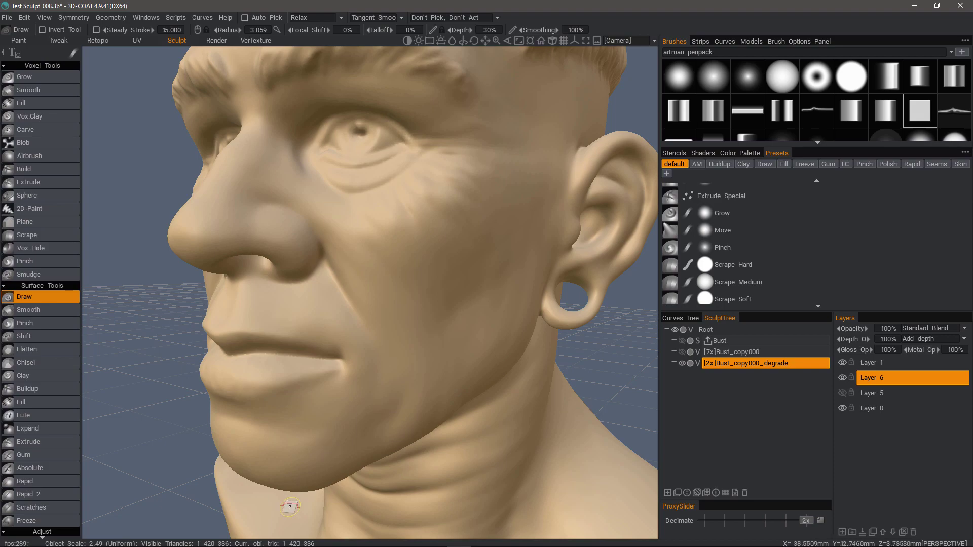
# Display the wireframe on the degraded bust to examine its mesh density around the face
pyautogui.moveTo(289, 507); pyautogui.dragTo(322, 521, button='middle')
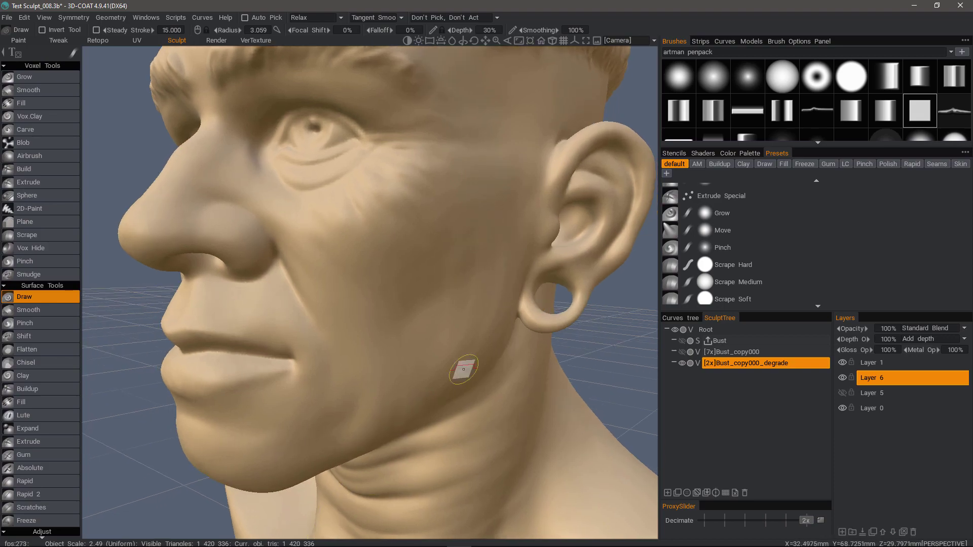
pyautogui.press('w')
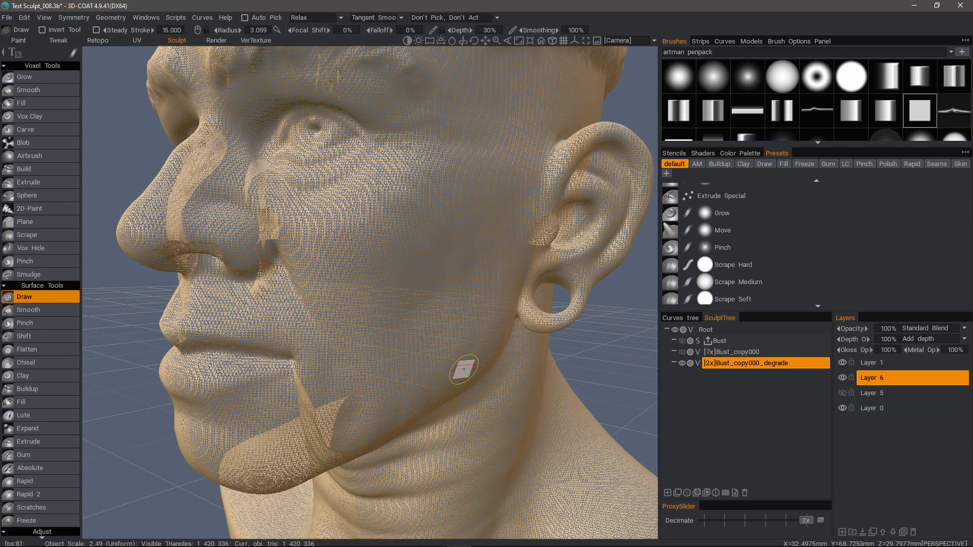
pyautogui.moveTo(463, 369)
pyautogui.mouseDown(button='middle')
pyautogui.moveTo(271, 245)
pyautogui.moveTo(326, 234)
pyautogui.moveTo(257, 197)
pyautogui.moveTo(304, 243)
pyautogui.moveTo(296, 267)
pyautogui.moveTo(339, 253)
pyautogui.moveTo(471, 285)
pyautogui.moveTo(480, 250)
pyautogui.moveTo(370, 250)
pyautogui.moveTo(319, 284)
pyautogui.mouseUp(button='middle')
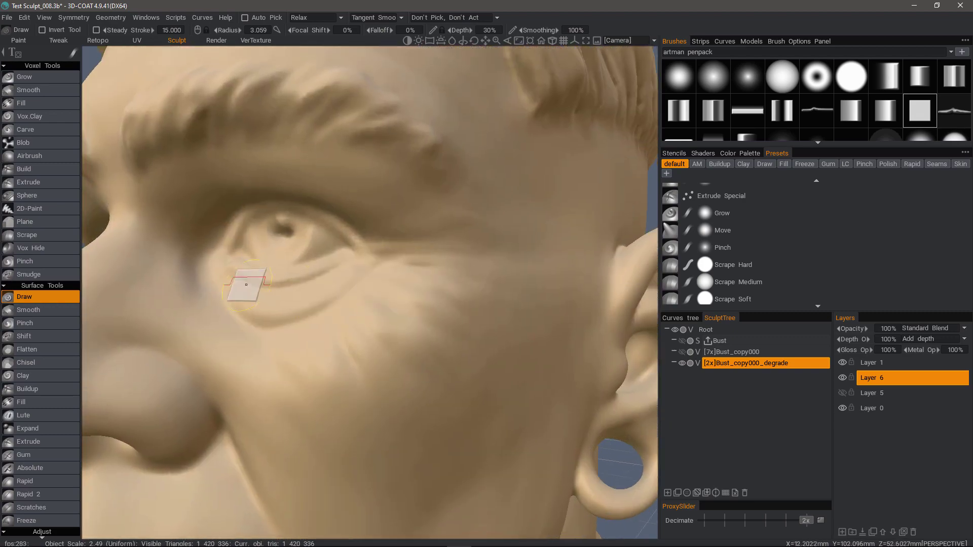
# Draw raised ridges along the upper and lower eyelids using the soft round brush alpha at radius 1.291
pyautogui.click(679, 80)
pyautogui.moveTo(533, 206)
pyautogui.mouseDown(button='middle')
pyautogui.moveTo(297, 232)
pyautogui.moveTo(272, 191)
pyautogui.moveTo(306, 208)
pyautogui.mouseUp(button='middle')
pyautogui.press('[')
pyautogui.press('[')
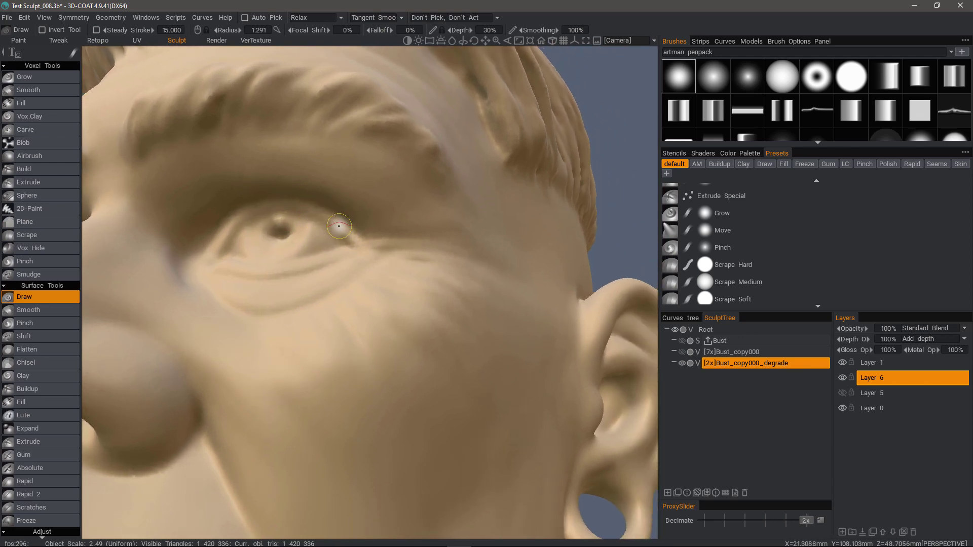
pyautogui.moveTo(338, 226)
pyautogui.mouseDown()
pyautogui.moveTo(347, 231)
pyautogui.moveTo(261, 207)
pyautogui.moveTo(222, 239)
pyautogui.moveTo(240, 219)
pyautogui.mouseUp()
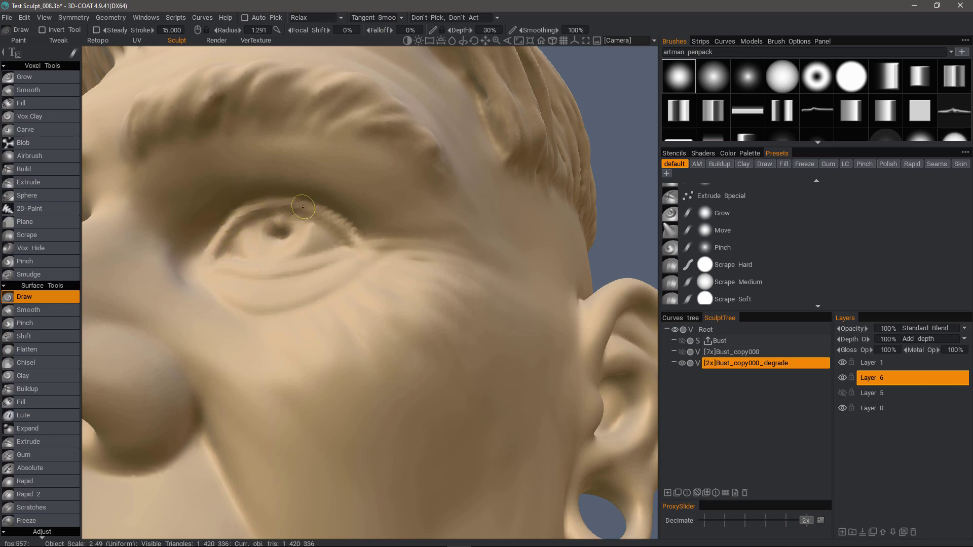
pyautogui.moveTo(354, 234)
pyautogui.mouseDown()
pyautogui.moveTo(300, 208)
pyautogui.moveTo(222, 216)
pyautogui.mouseUp()
pyautogui.moveTo(231, 165)
pyautogui.keyDown('alt'); pyautogui.mouseDown()
pyautogui.moveTo(232, 191)
pyautogui.moveTo(265, 204)
pyautogui.moveTo(247, 265)
pyautogui.moveTo(339, 251)
pyautogui.mouseUp(); pyautogui.keyUp('alt')
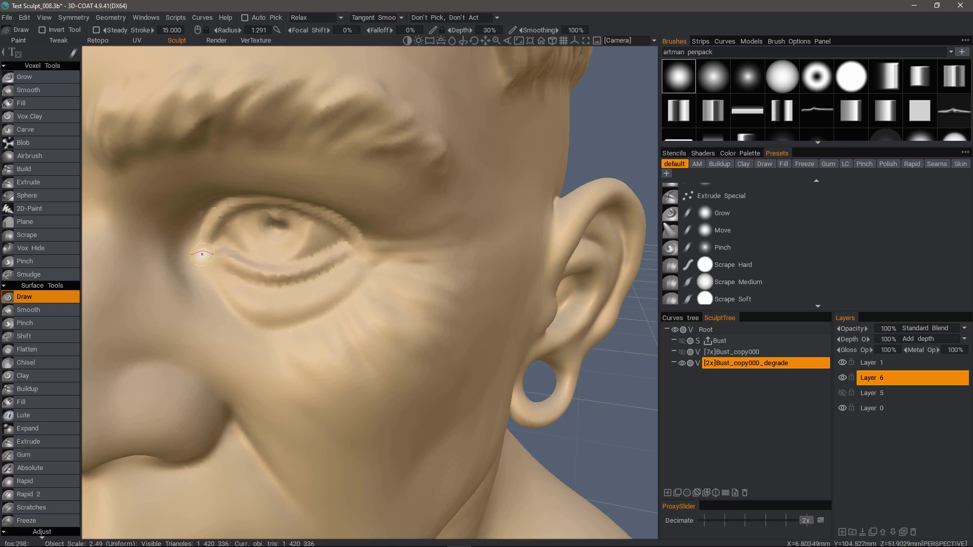
pyautogui.keyDown('alt'); pyautogui.moveTo(199, 242); pyautogui.dragTo(213, 218); pyautogui.keyUp('alt')
pyautogui.keyDown('alt'); pyautogui.moveTo(213, 218); pyautogui.dragTo(228, 274, button='middle'); pyautogui.keyUp('alt')
pyautogui.keyDown('alt'); pyautogui.moveTo(229, 274); pyautogui.dragTo(187, 334); pyautogui.keyUp('alt')
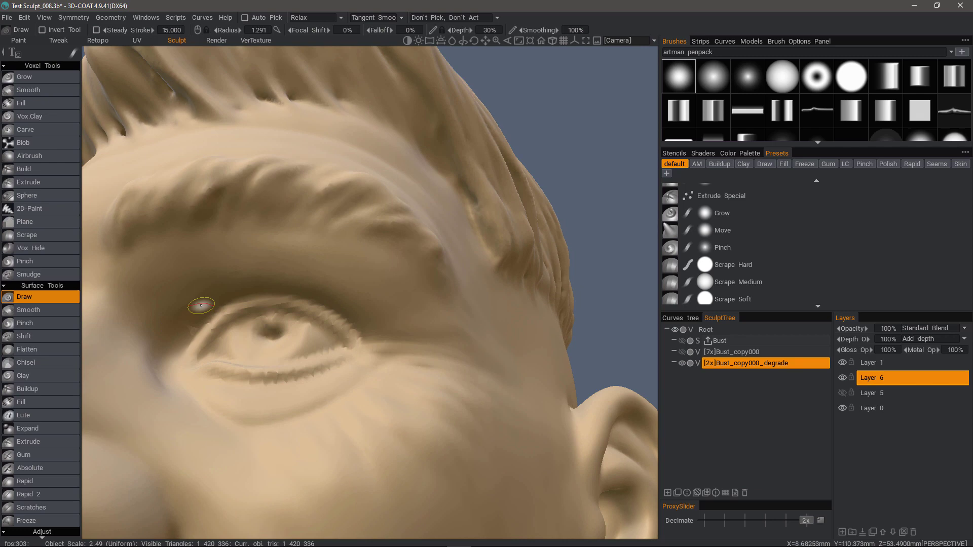
# Check which smoothing mode is assigned to the Draw tool's first smoothing action
pyautogui.click(307, 19)
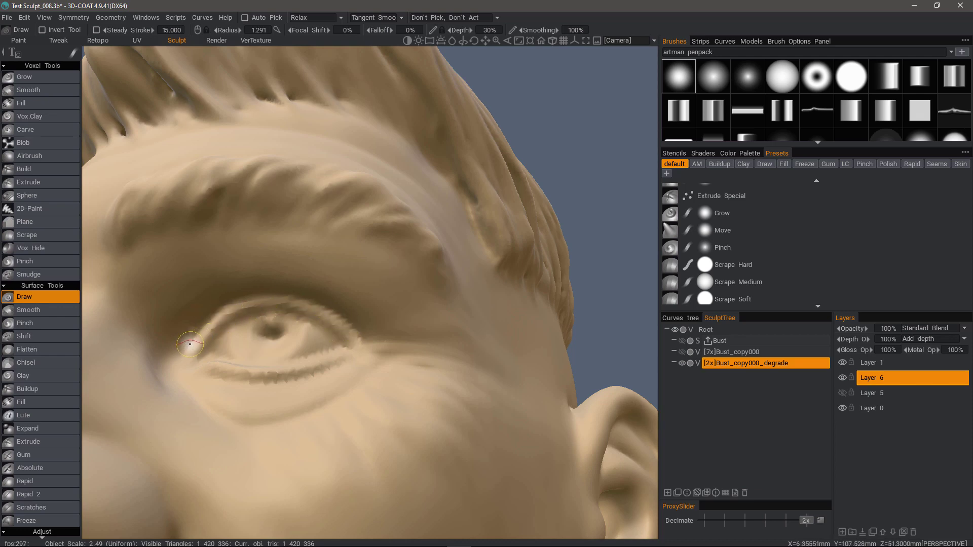
pyautogui.click(318, 19)
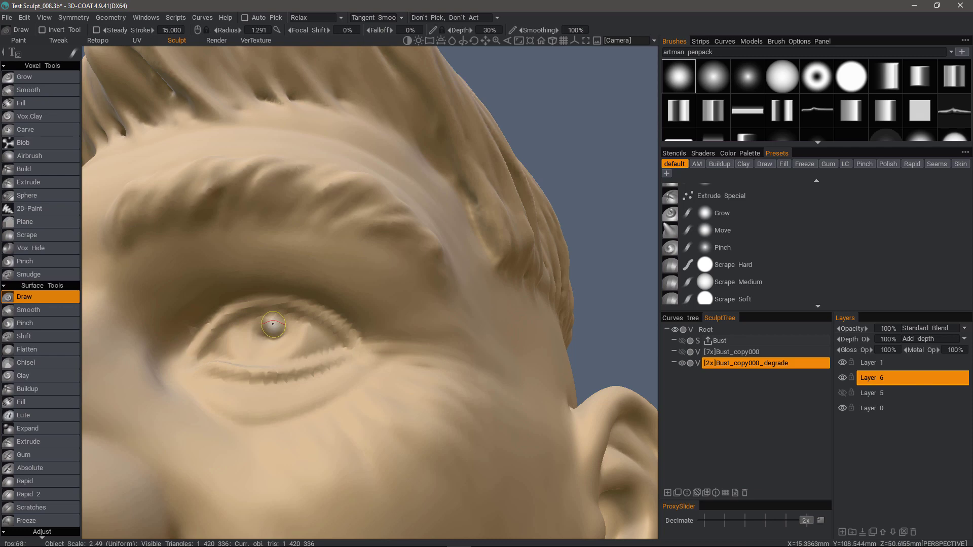
# Draw a series of overlapping diagonal strokes down the cheek towards the jaw using the square brush alpha at radius 3.036
pyautogui.moveTo(274, 325)
pyautogui.keyDown('alt'); pyautogui.mouseDown()
pyautogui.moveTo(361, 328)
pyautogui.moveTo(276, 355)
pyautogui.mouseUp(); pyautogui.keyUp('alt')
pyautogui.keyDown('alt'); pyautogui.moveTo(310, 512); pyautogui.dragTo(315, 352, button='middle'); pyautogui.keyUp('alt')
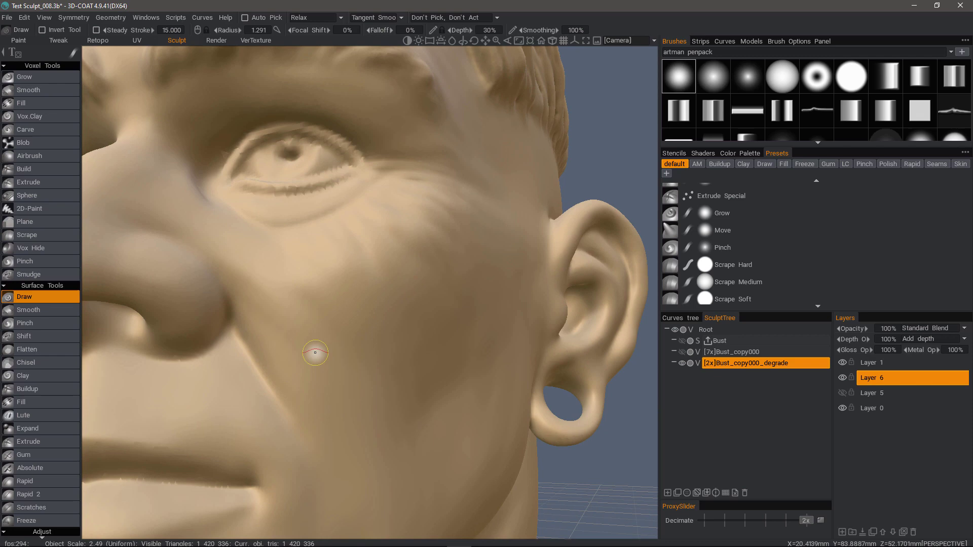
pyautogui.moveTo(315, 352); pyautogui.dragTo(287, 330, button='right')
pyautogui.scroll(-2, 287, 330)
pyautogui.click(920, 109)
pyautogui.keyDown('alt'); pyautogui.moveTo(341, 340); pyautogui.dragTo(354, 306); pyautogui.keyUp('alt')
pyautogui.moveTo(293, 291); pyautogui.dragTo(395, 420)
pyautogui.moveTo(309, 267); pyautogui.dragTo(425, 426)
pyautogui.moveTo(279, 287); pyautogui.dragTo(402, 481)
pyautogui.moveTo(289, 307)
pyautogui.mouseDown()
pyautogui.moveTo(380, 464)
pyautogui.moveTo(367, 466)
pyautogui.mouseUp()
pyautogui.moveTo(344, 288)
pyautogui.mouseDown()
pyautogui.moveTo(421, 436)
pyautogui.moveTo(400, 448)
pyautogui.mouseUp()
pyautogui.moveTo(264, 304); pyautogui.dragTo(334, 477)
pyautogui.moveTo(266, 314)
pyautogui.mouseDown()
pyautogui.moveTo(288, 387)
pyautogui.moveTo(349, 514)
pyautogui.mouseUp()
pyautogui.moveTo(284, 292); pyautogui.dragTo(353, 360)
# Set the smoothing strength to 57% and try smoothing over the strokes drawn on the cheek
pyautogui.scroll(-2, 347, 322)
pyautogui.keyDown('shift'); pyautogui.moveTo(350, 329); pyautogui.dragTo(351, 332, button='right'); pyautogui.keyUp('shift')
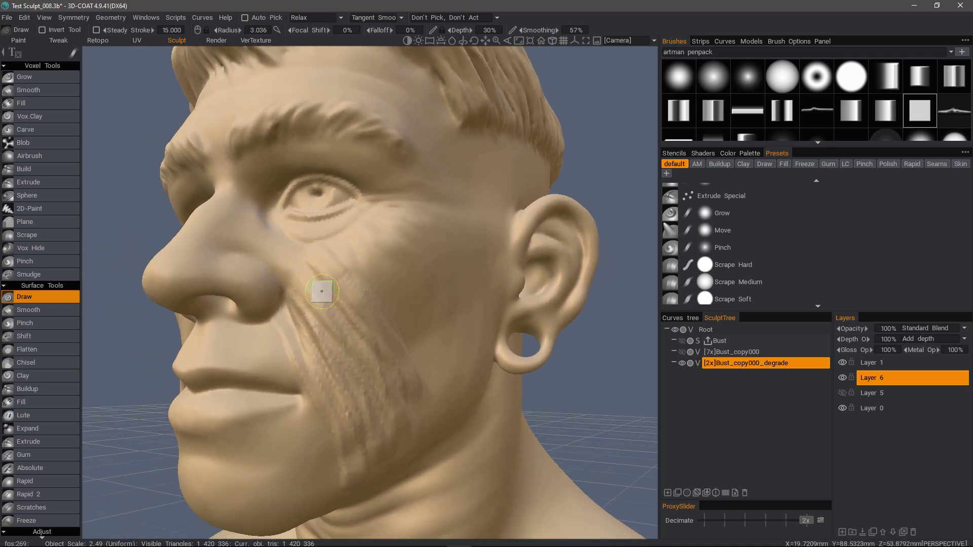
pyautogui.moveTo(376, 351); pyautogui.dragTo(361, 343)
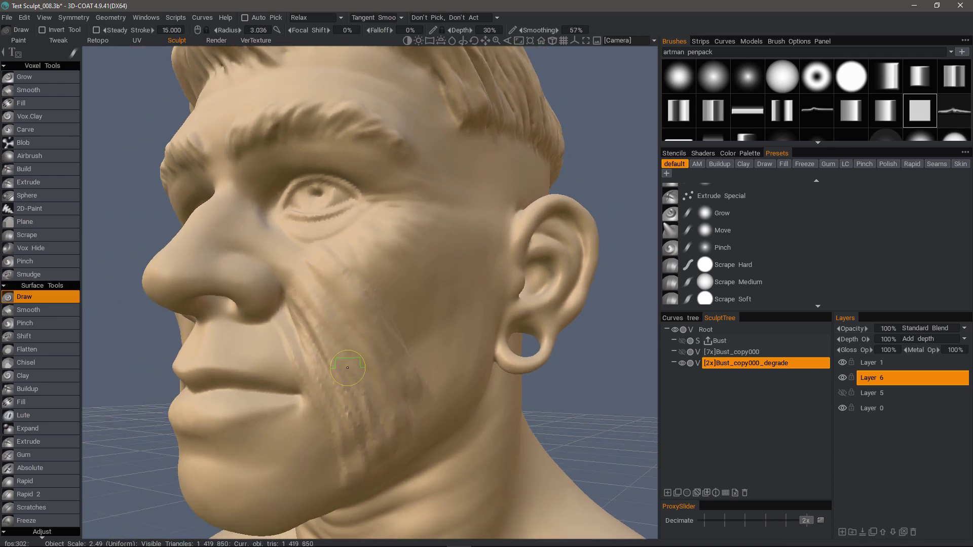
pyautogui.moveTo(338, 426)
pyautogui.mouseDown()
pyautogui.moveTo(246, 359)
pyautogui.moveTo(293, 382)
pyautogui.moveTo(323, 349)
pyautogui.mouseUp()
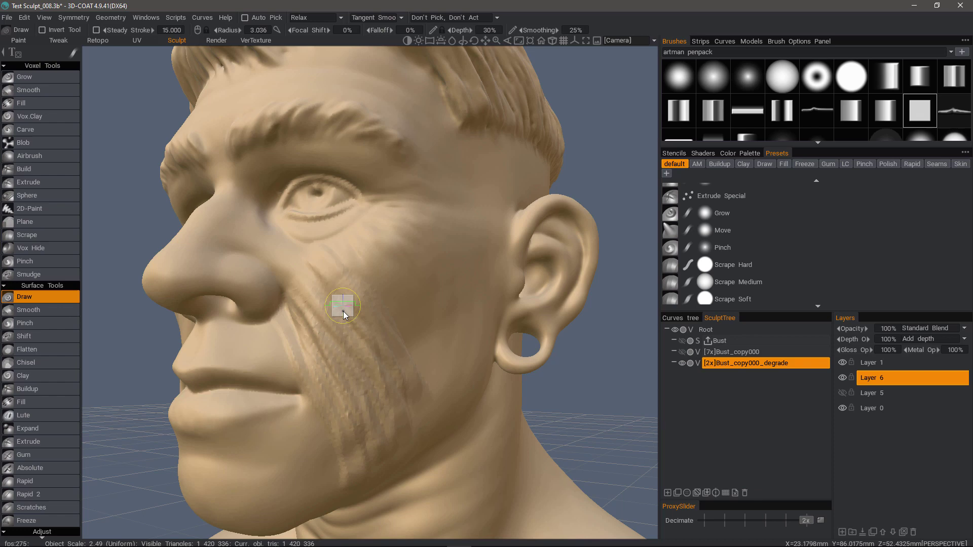
# Set the smoothing strength to 17%, test it over the cheek strokes, and undo the test smoothing
pyautogui.moveTo(343, 312)
pyautogui.mouseDown()
pyautogui.moveTo(339, 323)
pyautogui.moveTo(319, 261)
pyautogui.mouseUp()
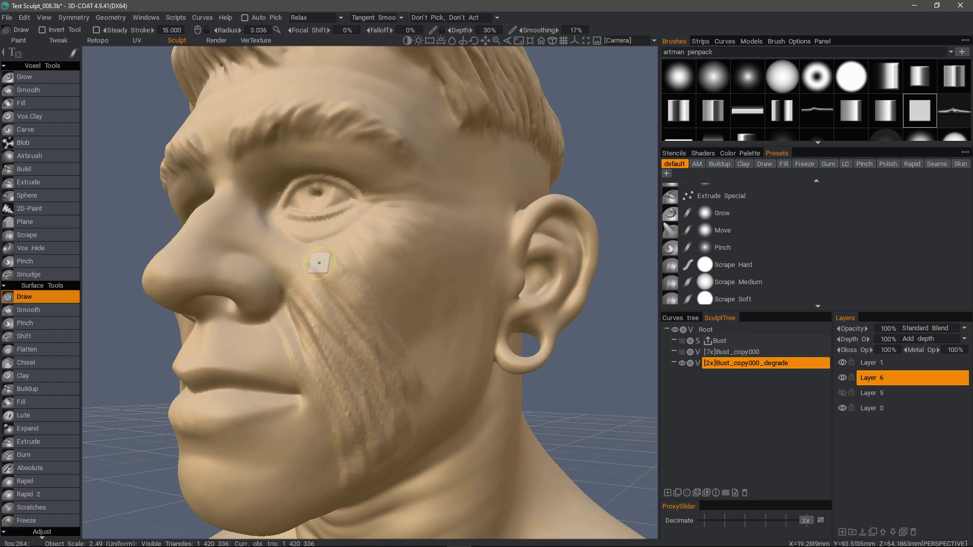
pyautogui.keyDown('shift'); pyautogui.moveTo(319, 261); pyautogui.dragTo(371, 351, button='right'); pyautogui.keyUp('shift')
pyautogui.keyDown('shift'); pyautogui.moveTo(370, 350); pyautogui.dragTo(352, 352); pyautogui.keyUp('shift')
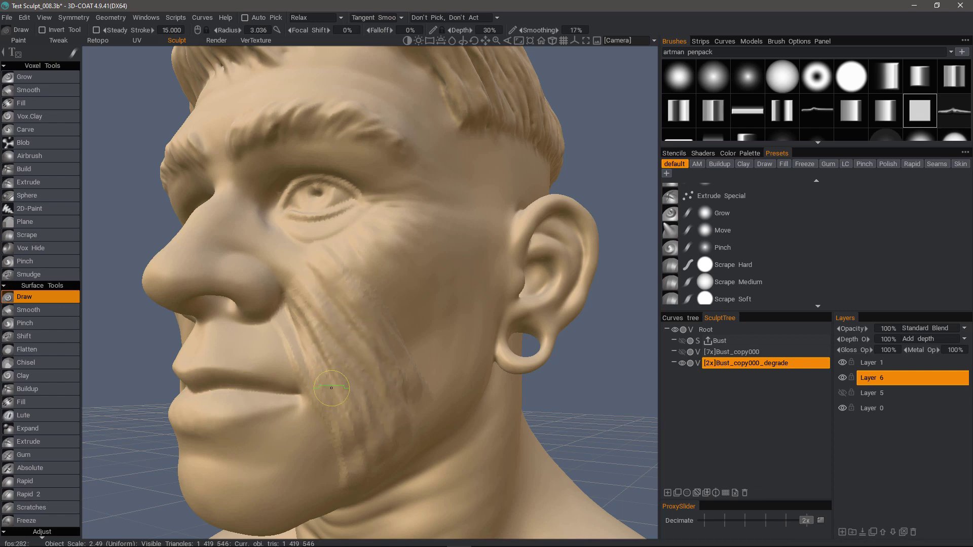
pyautogui.hotkey('ctrl', 'z')
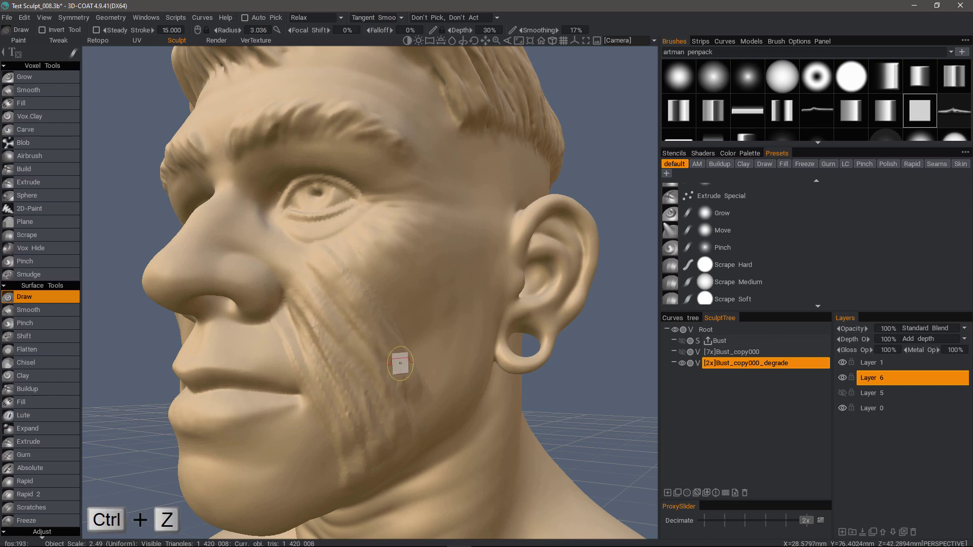
pyautogui.hotkey('ctrl', 'z')
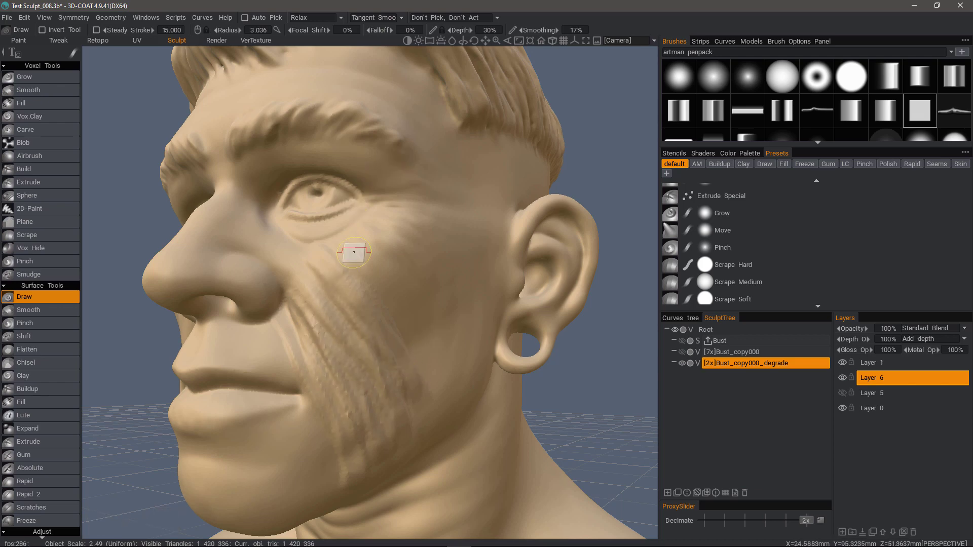
# Assign Tangent Smoothing as the Draw tool's first smoothing mode
pyautogui.moveTo(358, 267); pyautogui.dragTo(289, 38, button='right')
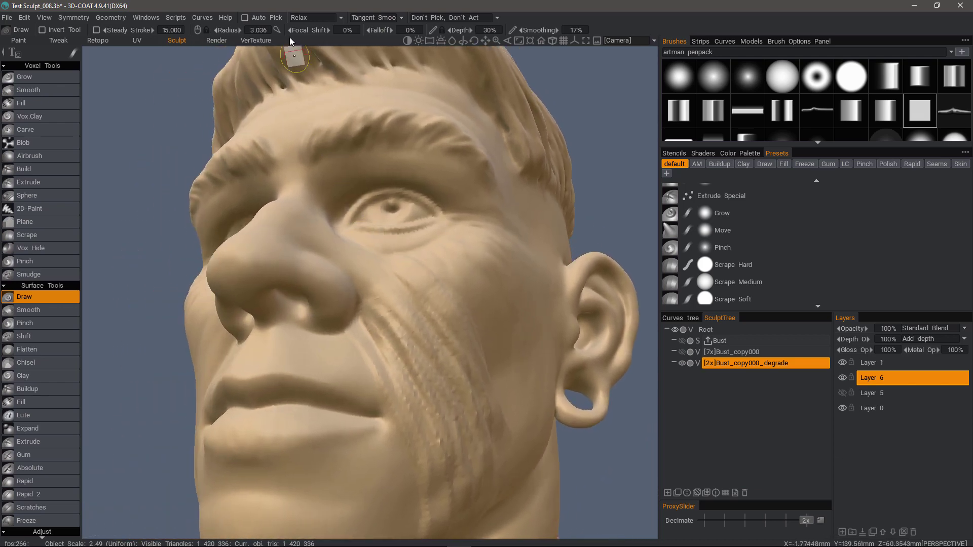
pyautogui.click(309, 18)
pyautogui.click(312, 60)
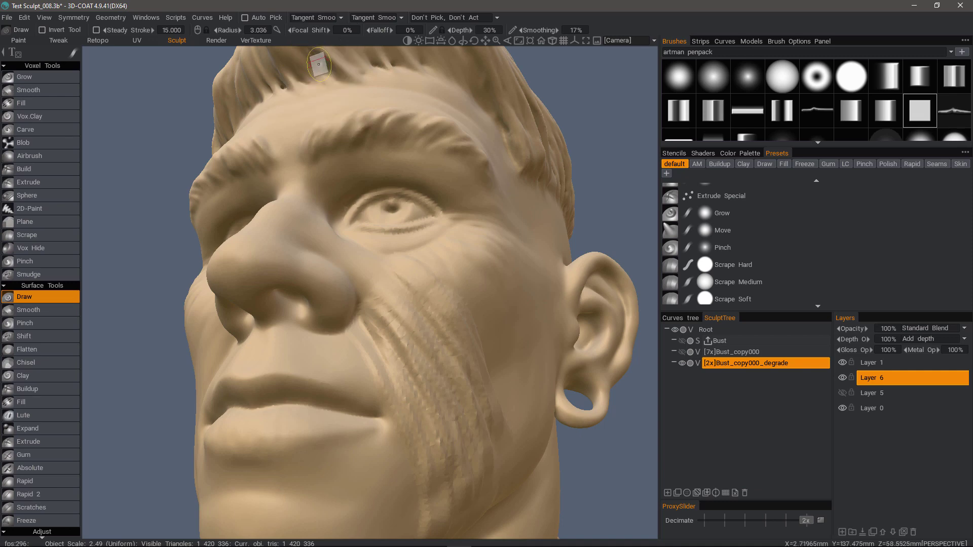
# Smooth the diagonal strokes on the cheek using Tangent Smoothing with radius 2.266 and smoothing strength 100%
pyautogui.moveTo(325, 152); pyautogui.dragTo(351, 195, button='right')
pyautogui.moveTo(342, 285); pyautogui.dragTo(343, 261, button='middle')
pyautogui.keyDown('alt'); pyautogui.moveTo(343, 261); pyautogui.dragTo(391, 243, button='right'); pyautogui.keyUp('alt')
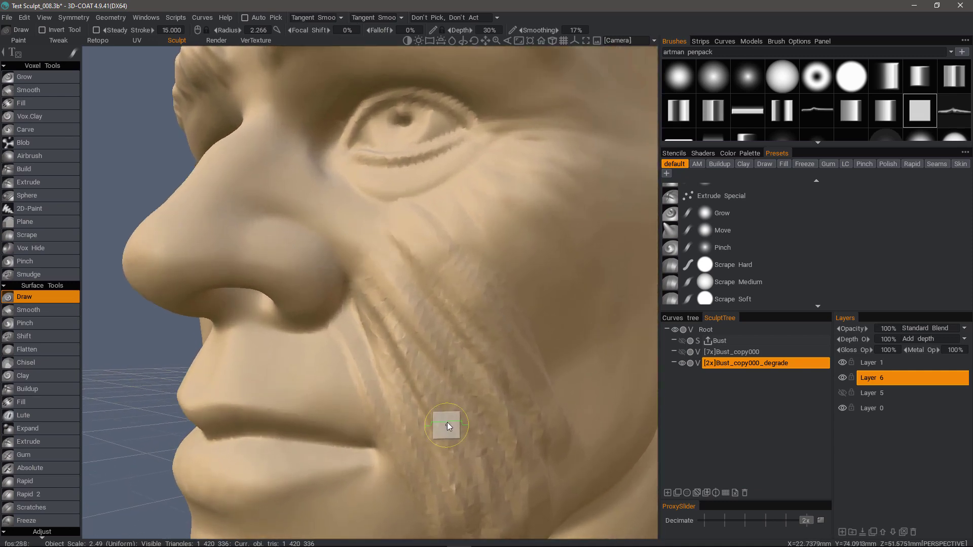
pyautogui.keyDown('shift'); pyautogui.moveTo(445, 426); pyautogui.dragTo(443, 392, button='right'); pyautogui.keyUp('shift')
pyautogui.keyDown('shift'); pyautogui.moveTo(465, 443); pyautogui.dragTo(418, 367); pyautogui.keyUp('shift')
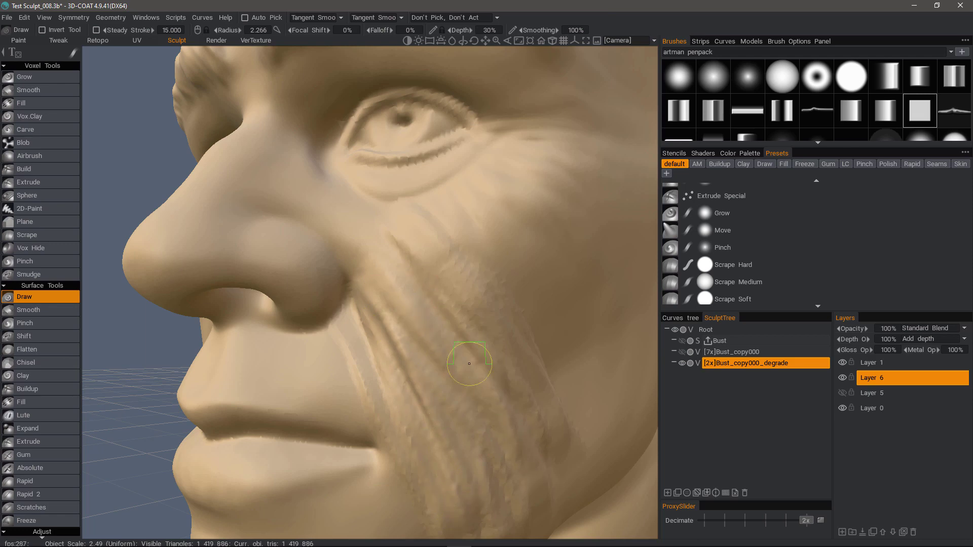
pyautogui.moveTo(542, 444); pyautogui.dragTo(537, 379)
pyautogui.moveTo(345, 302)
pyautogui.keyDown('shift'); pyautogui.mouseDown()
pyautogui.moveTo(337, 265)
pyautogui.moveTo(348, 291)
pyautogui.moveTo(299, 324)
pyautogui.mouseUp(); pyautogui.keyUp('shift')
pyautogui.moveTo(310, 233)
pyautogui.mouseDown()
pyautogui.moveTo(285, 324)
pyautogui.moveTo(258, 315)
pyautogui.moveTo(330, 350)
pyautogui.moveTo(401, 461)
pyautogui.mouseUp()
pyautogui.keyDown('shift'); pyautogui.moveTo(390, 401); pyautogui.dragTo(446, 512); pyautogui.keyUp('shift')
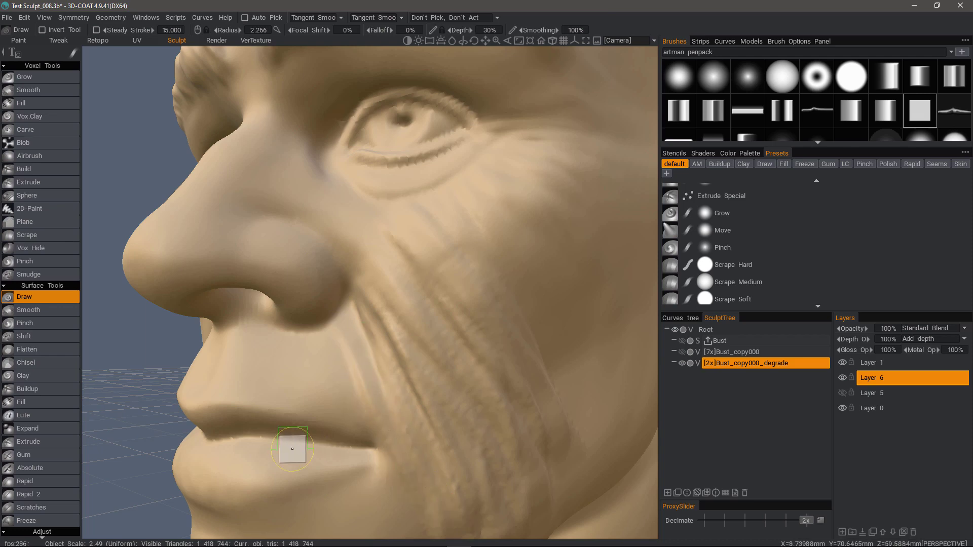
# Smooth the jagged edges along the lips and eyelids and the strokes on the lower cheek with Tangent Smoothing
pyautogui.moveTo(355, 444)
pyautogui.keyDown('shift'); pyautogui.mouseDown()
pyautogui.moveTo(256, 426)
pyautogui.moveTo(212, 432)
pyautogui.moveTo(325, 450)
pyautogui.mouseUp(); pyautogui.keyUp('shift')
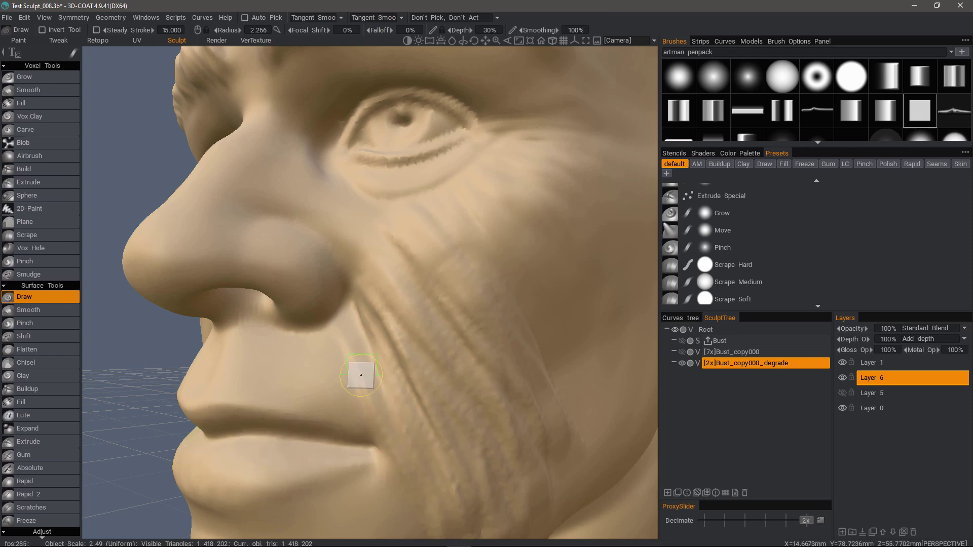
pyautogui.moveTo(354, 114)
pyautogui.mouseDown()
pyautogui.moveTo(463, 98)
pyautogui.moveTo(482, 124)
pyautogui.moveTo(359, 140)
pyautogui.mouseUp()
pyautogui.keyDown('shift'); pyautogui.moveTo(415, 380); pyautogui.dragTo(473, 502); pyautogui.keyUp('shift')
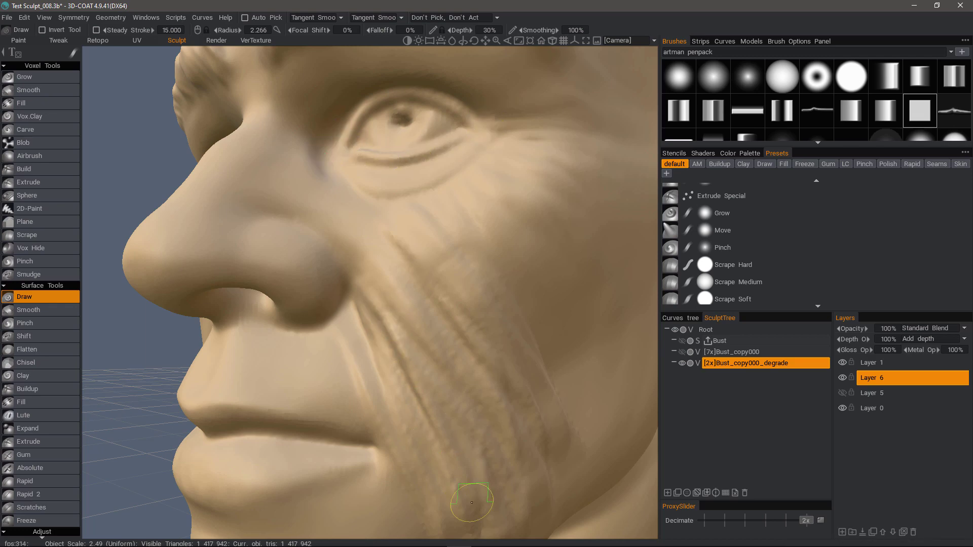
pyautogui.keyDown('shift'); pyautogui.moveTo(435, 435); pyautogui.dragTo(453, 499); pyautogui.keyUp('shift')
pyautogui.moveTo(503, 374)
pyautogui.mouseDown()
pyautogui.moveTo(515, 337)
pyautogui.moveTo(560, 406)
pyautogui.moveTo(443, 495)
pyautogui.mouseUp()
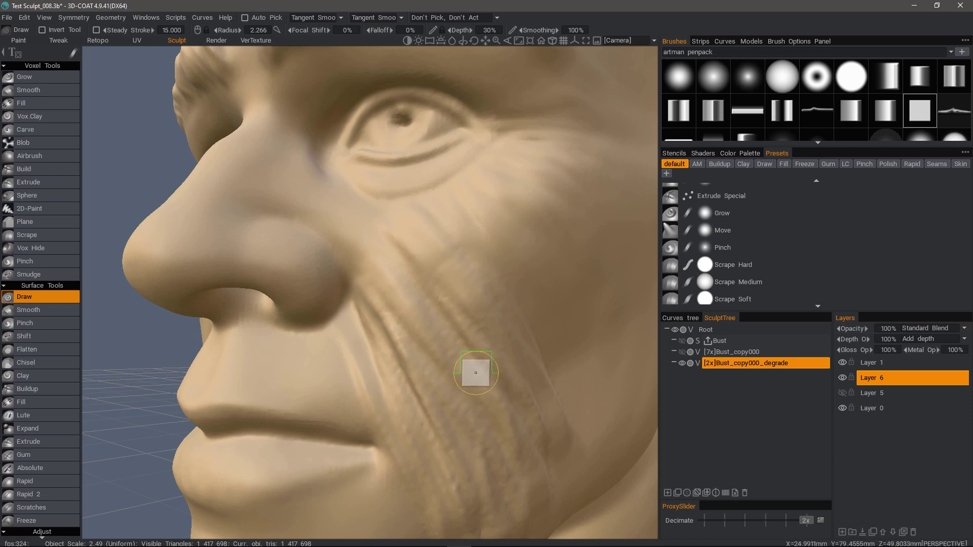
# Switch the first smoothing mode to Relax, set its strength to 20%, and smooth over the cheek strokes
pyautogui.scroll(-2, 437, 289)
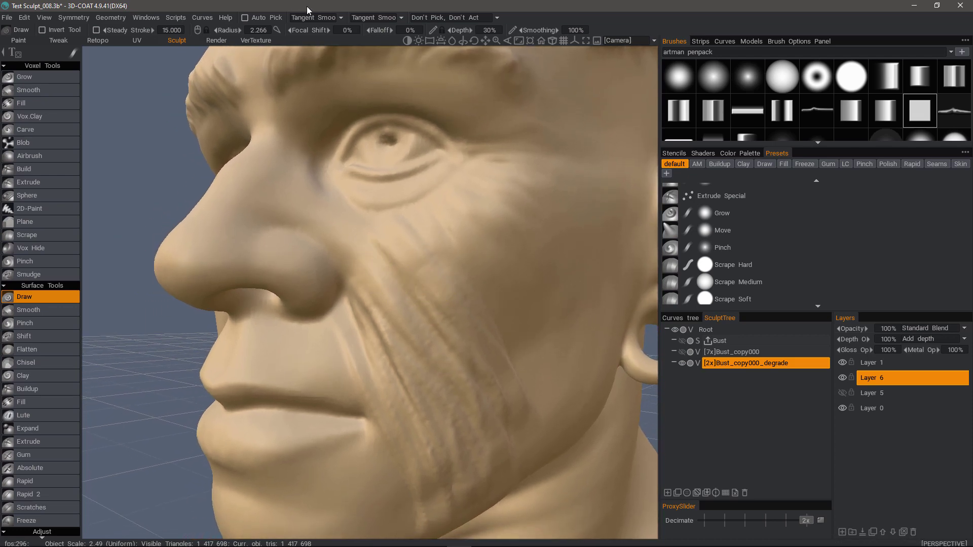
pyautogui.click(316, 17)
pyautogui.click(304, 50)
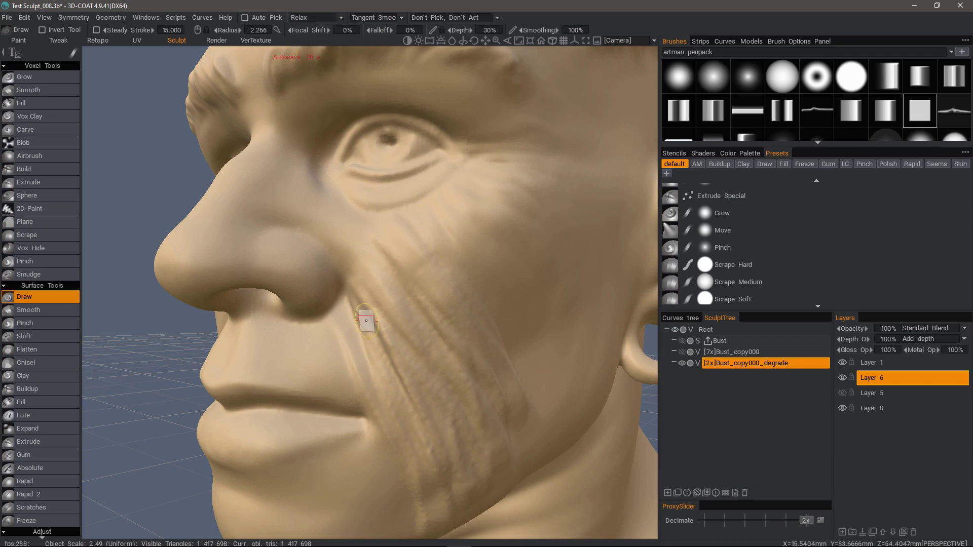
pyautogui.keyDown('shift'); pyautogui.moveTo(418, 316); pyautogui.dragTo(414, 297, button='right'); pyautogui.keyUp('shift')
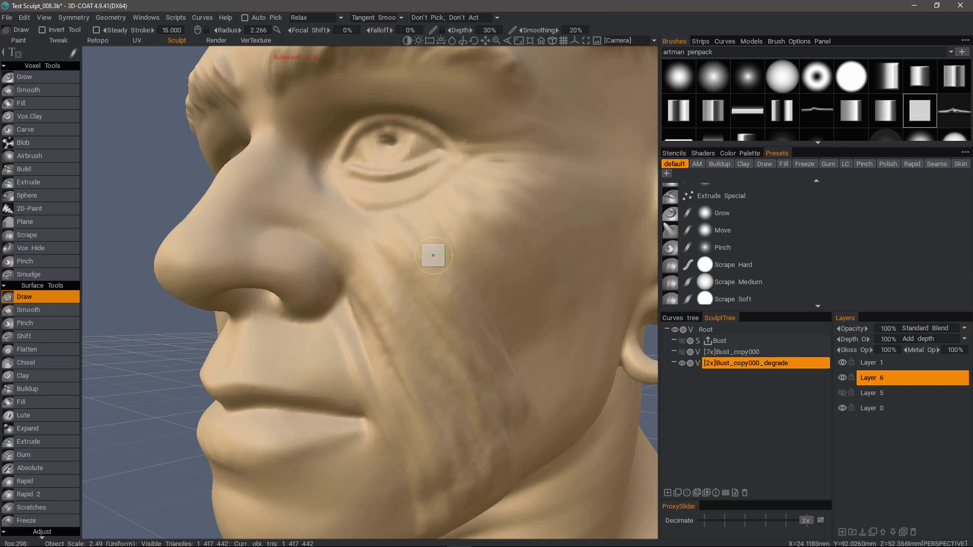
# Assign Powerful Smoothing at 33% strength, display the wireframe, and smooth from below the eye down the cheek
pyautogui.click(315, 15)
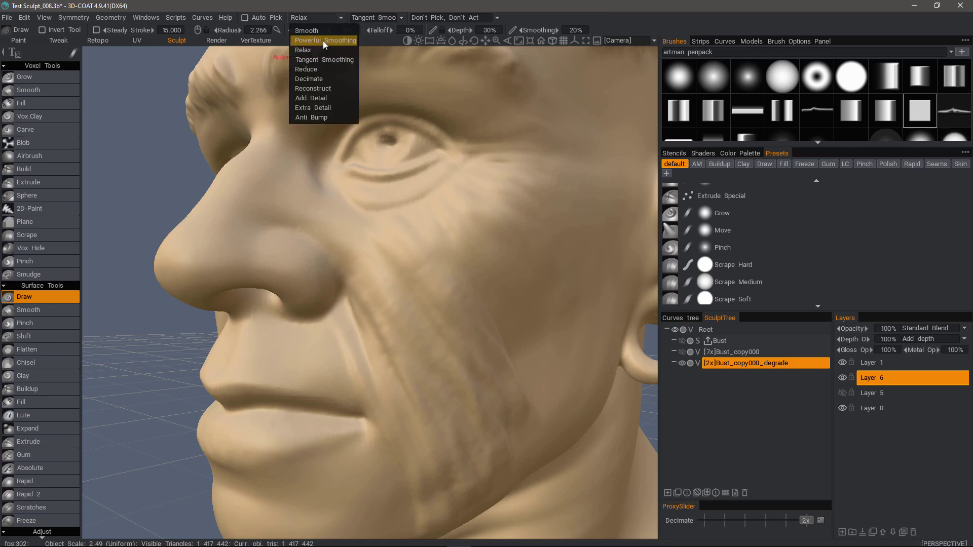
pyautogui.click(324, 40)
pyautogui.press('w')
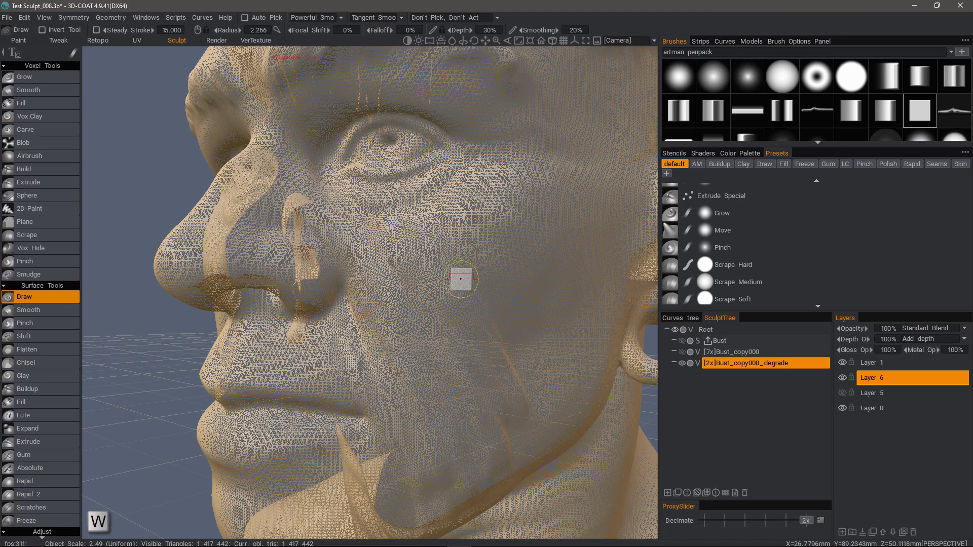
pyautogui.moveTo(487, 114)
pyautogui.mouseDown(button='middle')
pyautogui.moveTo(430, 184)
pyautogui.moveTo(435, 178)
pyautogui.mouseUp(button='middle')
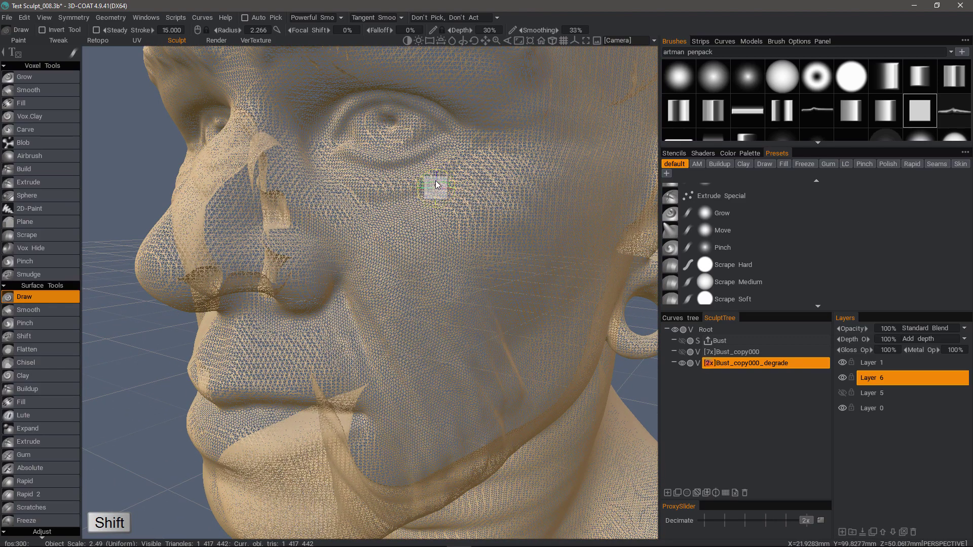
pyautogui.moveTo(437, 176)
pyautogui.keyDown('shift'); pyautogui.mouseDown()
pyautogui.moveTo(471, 160)
pyautogui.moveTo(407, 188)
pyautogui.moveTo(347, 182)
pyautogui.moveTo(499, 160)
pyautogui.moveTo(522, 193)
pyautogui.moveTo(461, 159)
pyautogui.moveTo(489, 213)
pyautogui.moveTo(469, 234)
pyautogui.moveTo(521, 373)
pyautogui.mouseUp(); pyautogui.keyUp('shift')
# Apply Powerful Smoothing at 81% strength to the cheek and inner eye corner with radius 1.206, and across the wider cheek with radius 4.077
pyautogui.moveTo(454, 267); pyautogui.dragTo(431, 233, button='right')
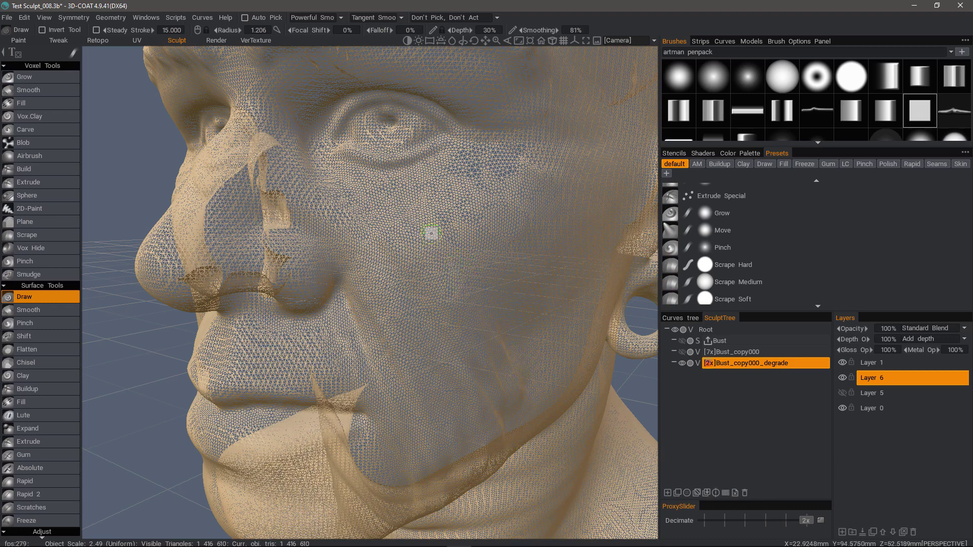
pyautogui.keyDown('shift'); pyautogui.moveTo(431, 234); pyautogui.dragTo(479, 289); pyautogui.keyUp('shift')
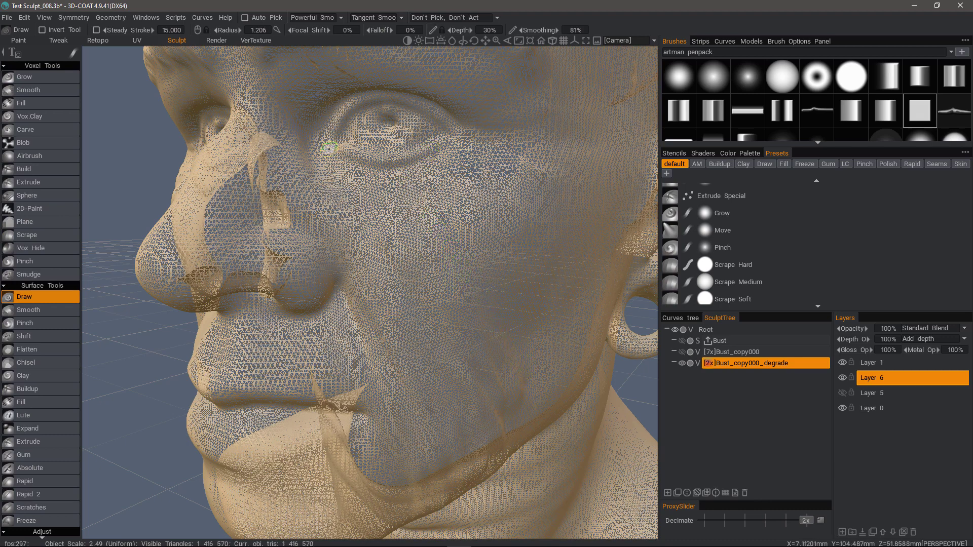
pyautogui.moveTo(329, 148)
pyautogui.keyDown('shift'); pyautogui.mouseDown()
pyautogui.moveTo(327, 167)
pyautogui.moveTo(322, 125)
pyautogui.moveTo(370, 146)
pyautogui.moveTo(385, 145)
pyautogui.moveTo(362, 122)
pyautogui.moveTo(411, 126)
pyautogui.moveTo(359, 144)
pyautogui.mouseUp(); pyautogui.keyUp('shift')
pyautogui.moveTo(439, 202); pyautogui.dragTo(456, 204, button='right')
pyautogui.moveTo(548, 167)
pyautogui.keyDown('shift'); pyautogui.mouseDown()
pyautogui.moveTo(485, 166)
pyautogui.moveTo(550, 191)
pyautogui.moveTo(532, 211)
pyautogui.moveTo(528, 254)
pyautogui.moveTo(443, 257)
pyautogui.moveTo(396, 238)
pyautogui.mouseUp(); pyautogui.keyUp('shift')
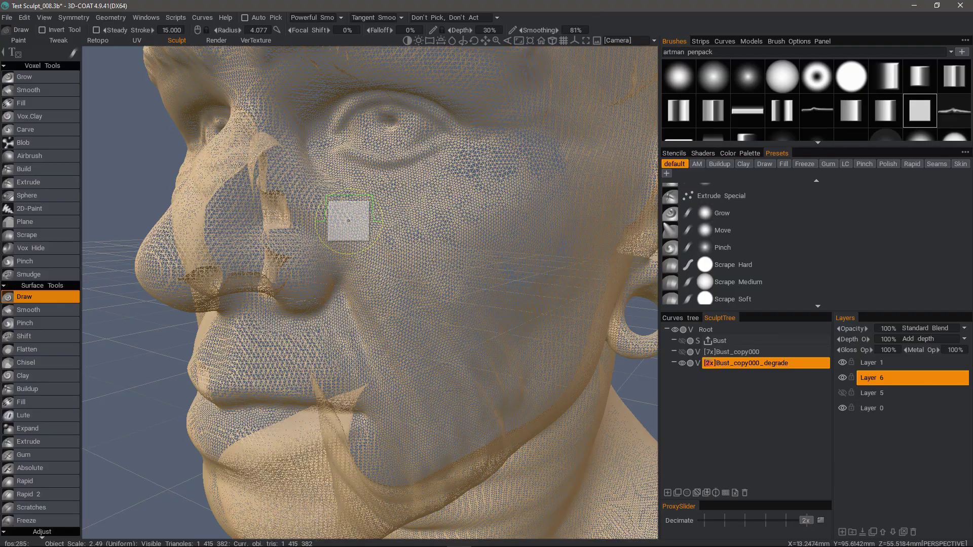
# Remesh the bust to redistribute its polygons evenly, and inspect the wireframe around the cheek and eye
pyautogui.scroll(-1, 429, 316)
pyautogui.moveTo(428, 316)
pyautogui.keyDown('alt'); pyautogui.mouseDown()
pyautogui.moveTo(371, 285)
pyautogui.moveTo(420, 295)
pyautogui.mouseUp(); pyautogui.keyUp('alt')
pyautogui.moveTo(421, 295); pyautogui.dragTo(405, 293, button='right')
pyautogui.moveTo(405, 293)
pyautogui.mouseDown(button='middle')
pyautogui.moveTo(421, 299)
pyautogui.moveTo(426, 285)
pyautogui.moveTo(399, 282)
pyautogui.moveTo(424, 289)
pyautogui.moveTo(392, 267)
pyautogui.moveTo(419, 282)
pyautogui.moveTo(404, 270)
pyautogui.moveTo(416, 150)
pyautogui.moveTo(439, 190)
pyautogui.moveTo(400, 228)
pyautogui.moveTo(422, 258)
pyautogui.mouseUp(button='middle')
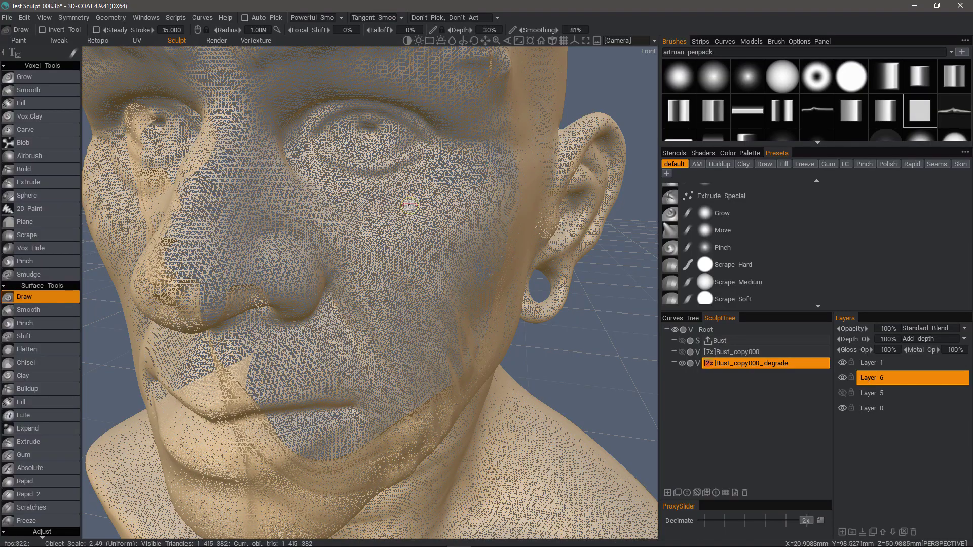
pyautogui.keyDown('alt'); pyautogui.moveTo(404, 207); pyautogui.dragTo(379, 252); pyautogui.keyUp('alt')
pyautogui.keyDown('alt'); pyautogui.moveTo(378, 257); pyautogui.dragTo(358, 300, button='right'); pyautogui.keyUp('alt')
pyautogui.press('Return')
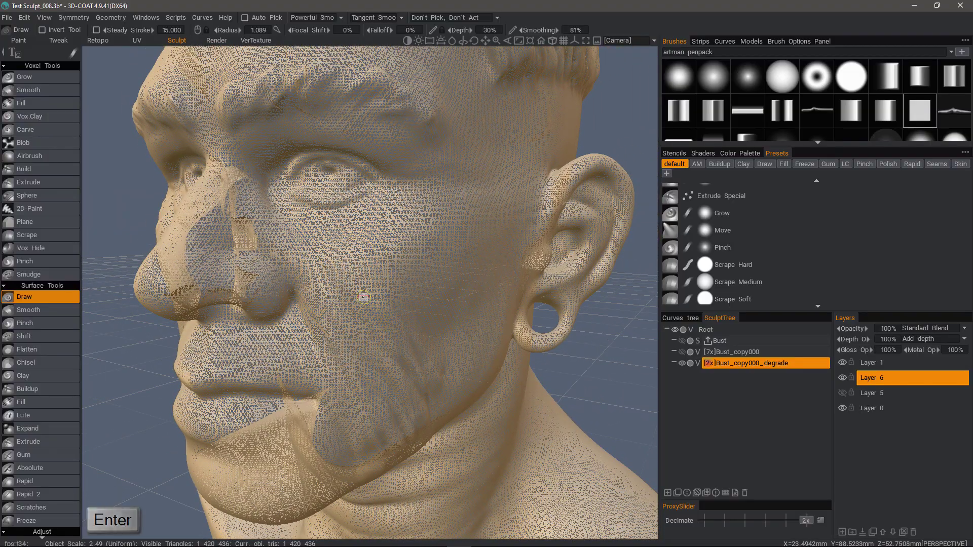
pyautogui.moveTo(252, 224); pyautogui.dragTo(383, 350, button='right')
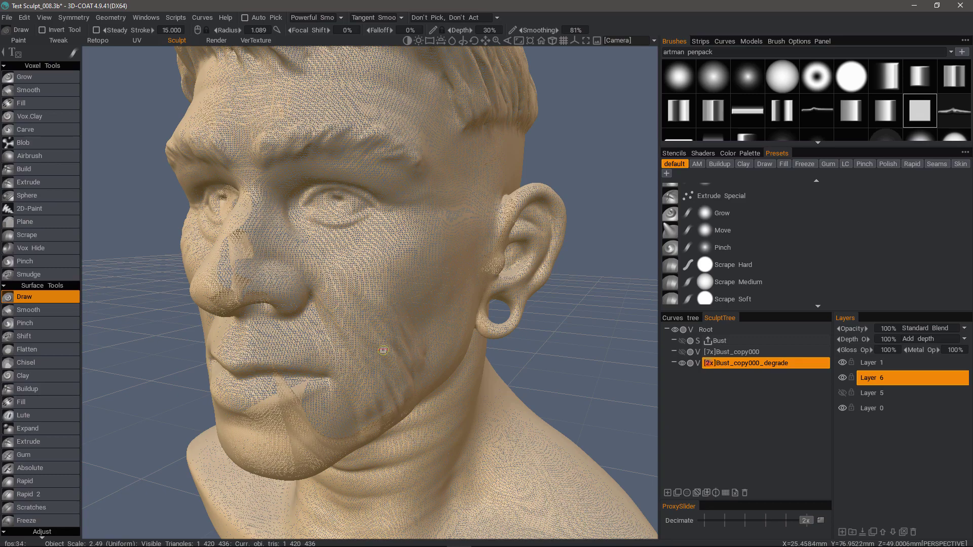
pyautogui.keyDown('alt'); pyautogui.moveTo(410, 264); pyautogui.dragTo(348, 288); pyautogui.keyUp('alt')
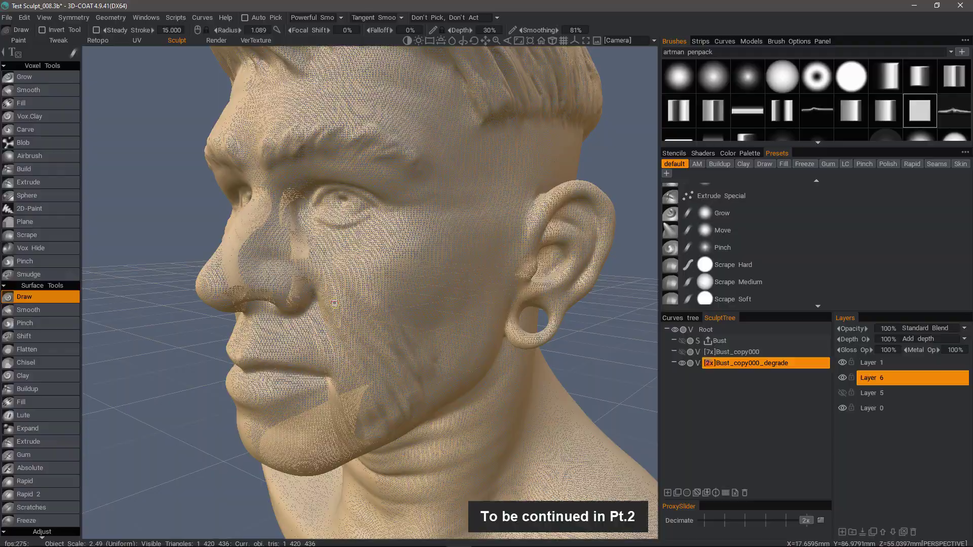